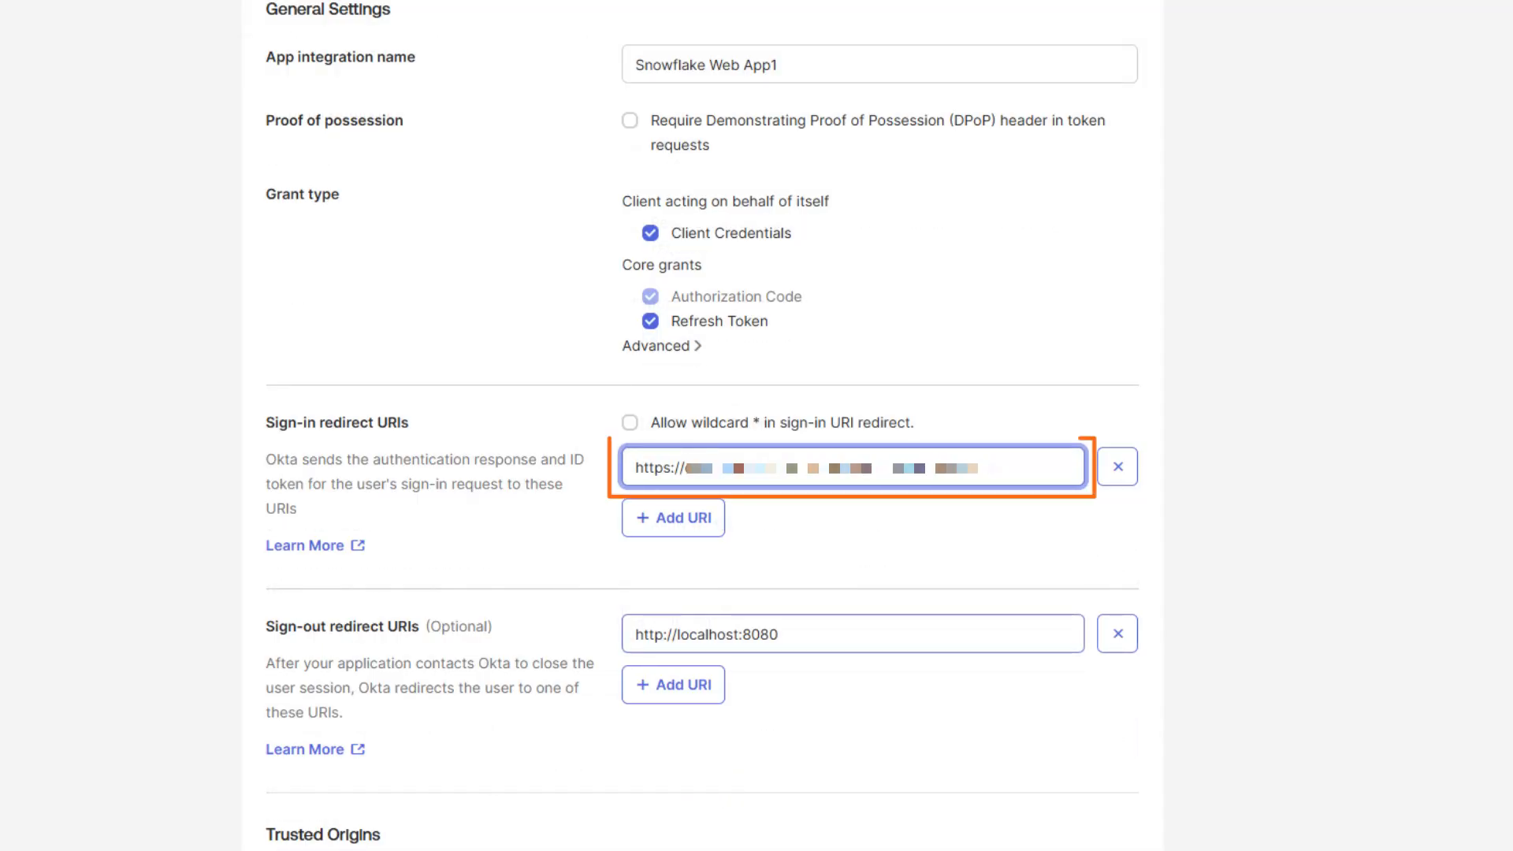
Replace the old sign-out redirect URI with the https URI and allow everyone in the organization access
drag(779, 635, 635, 634)
key(ctrl+v)
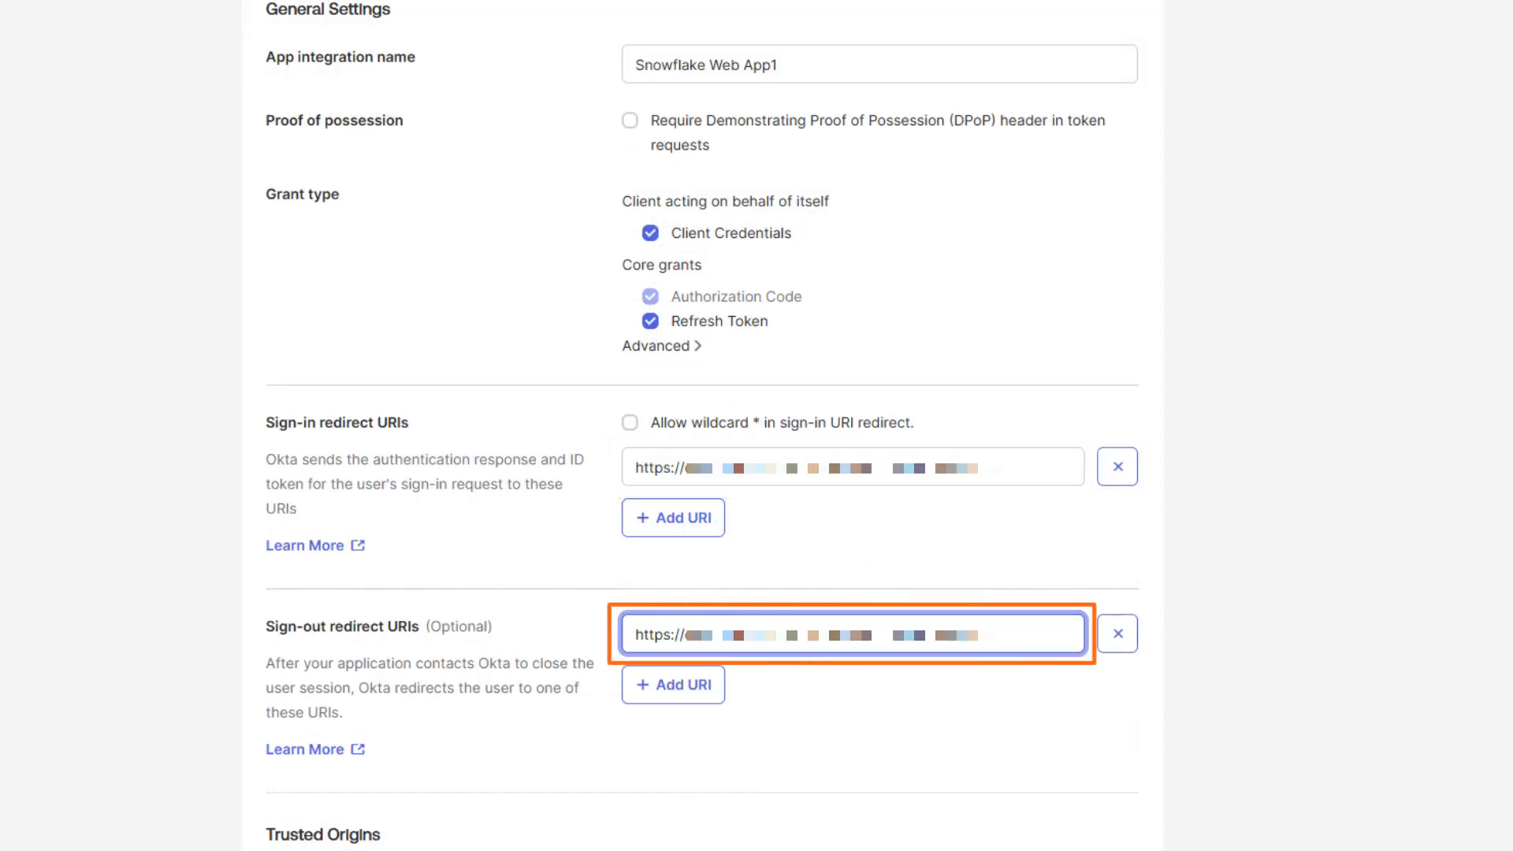
scroll(757, 426, down, 5)
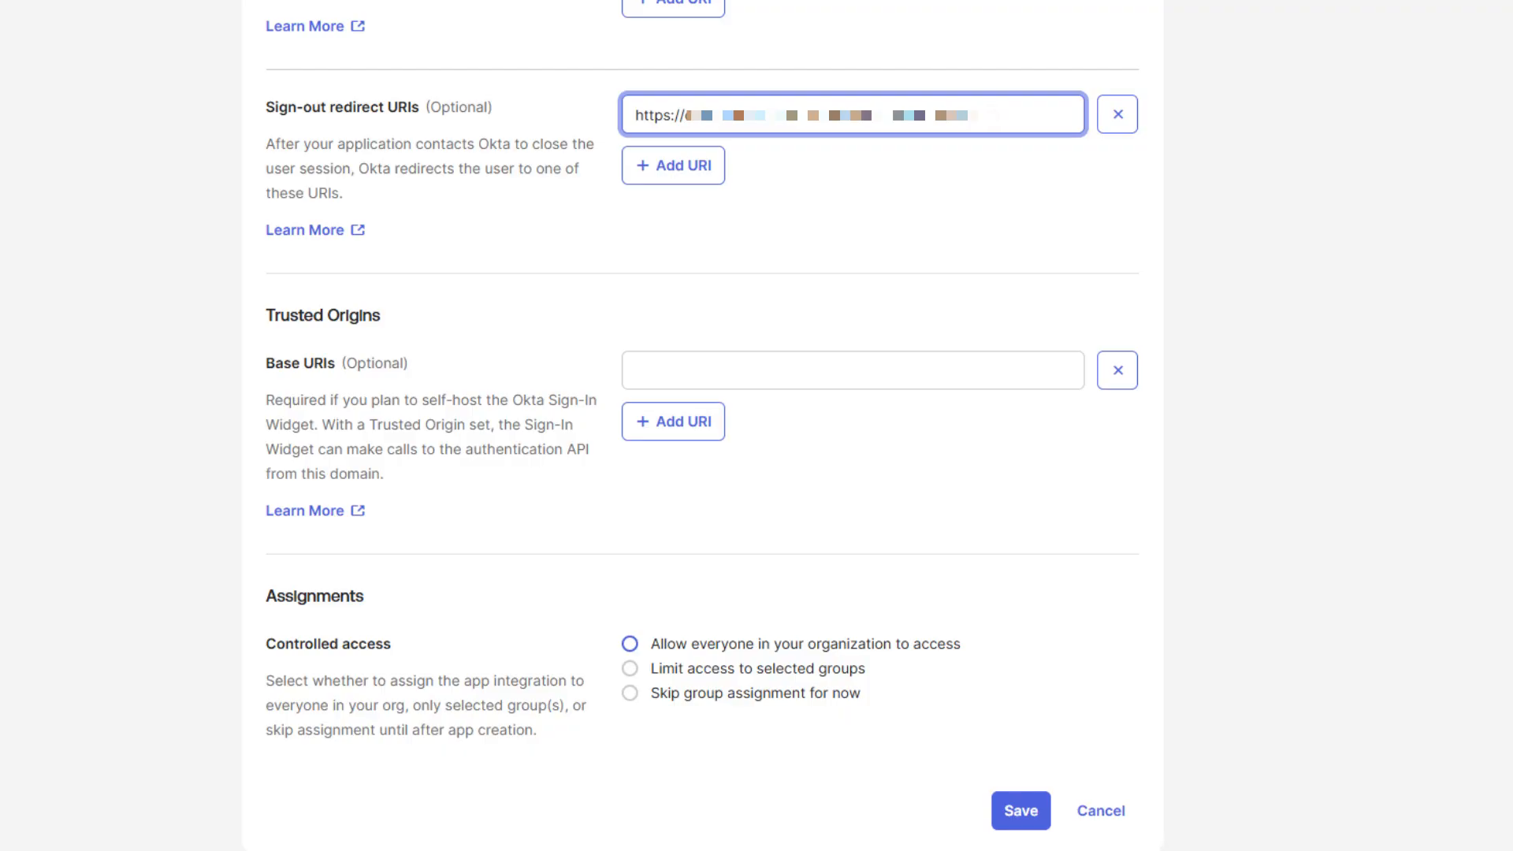
click(630, 644)
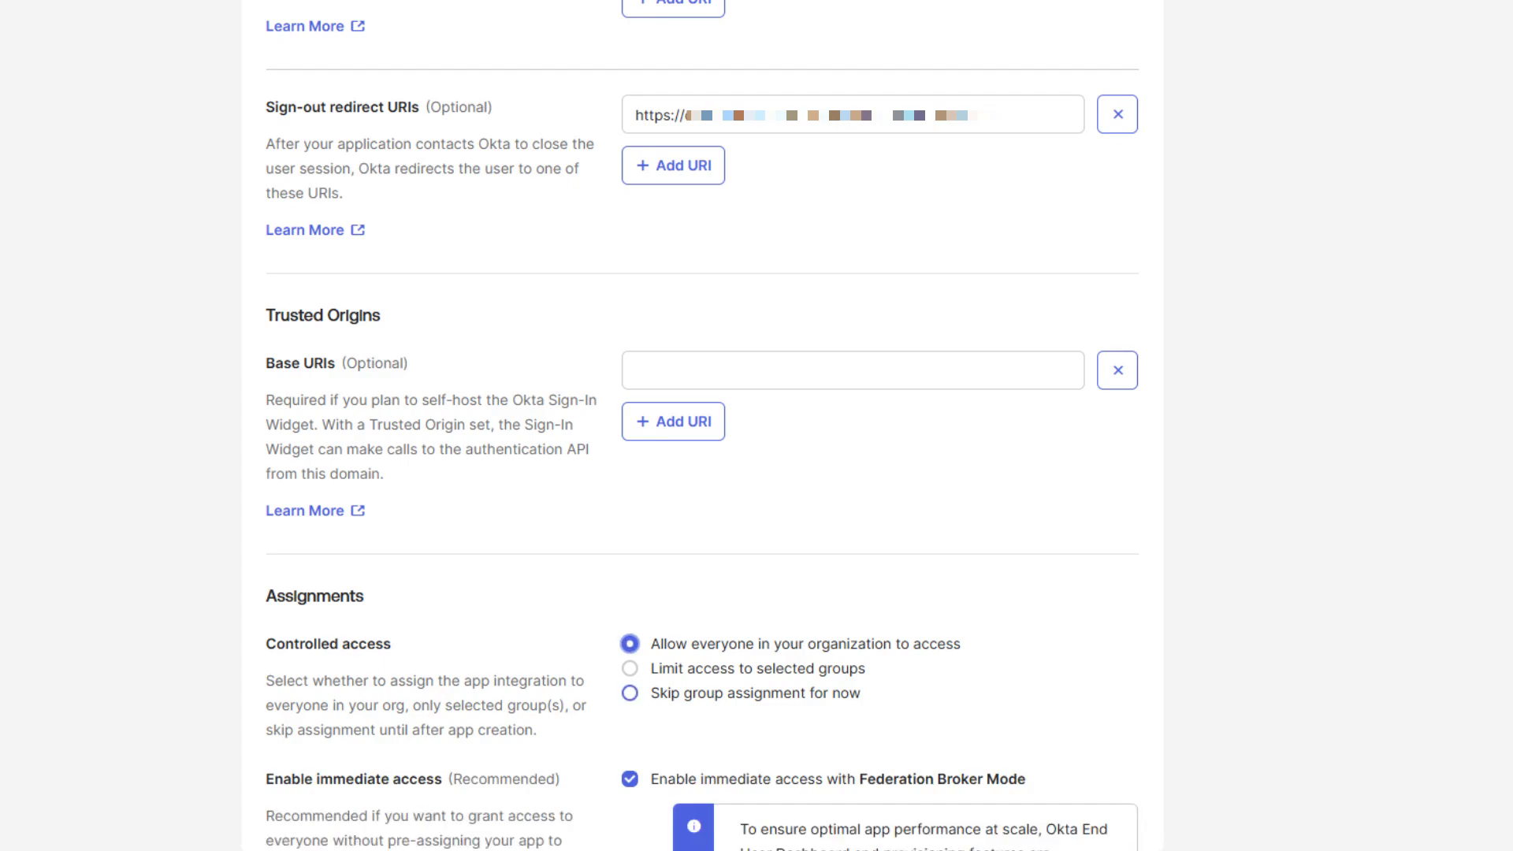
scroll(702, 426, down, 2)
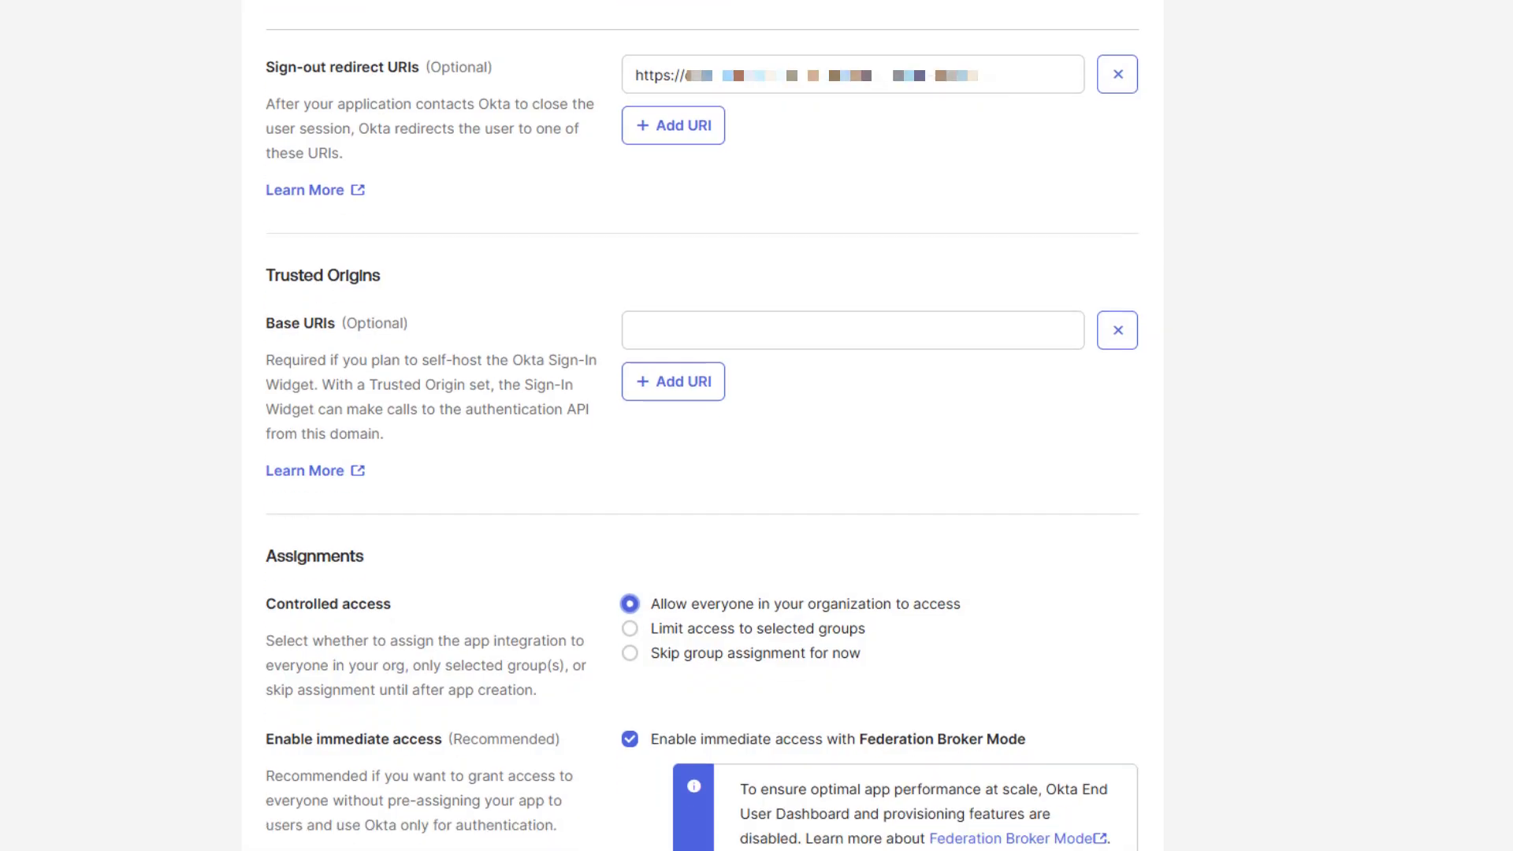
scroll(702, 425, down, 1)
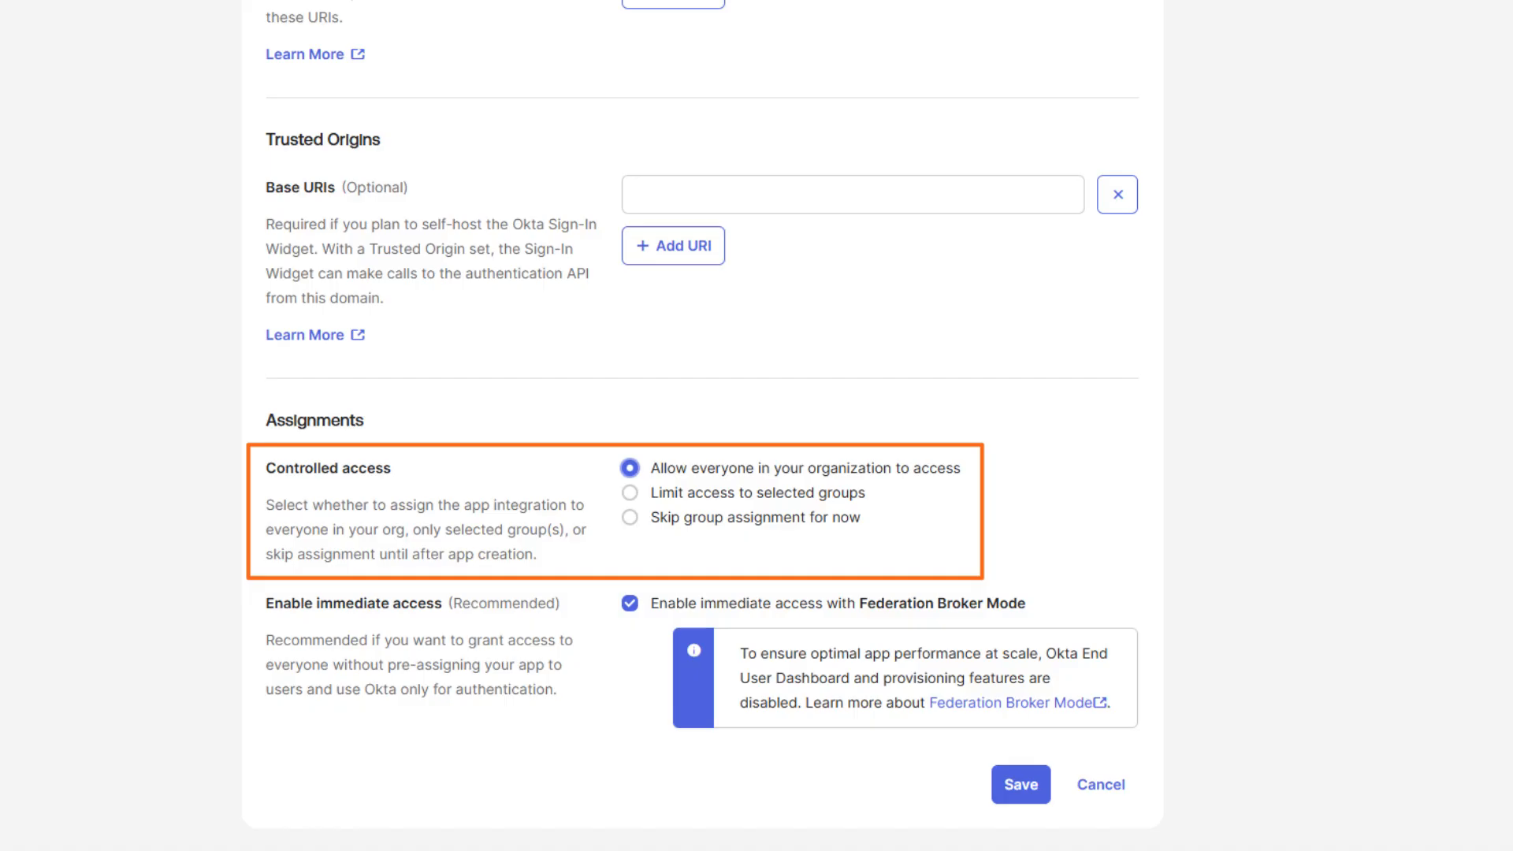
Uncheck 'Enable immediate access with Federation Broker Mode'
click(630, 604)
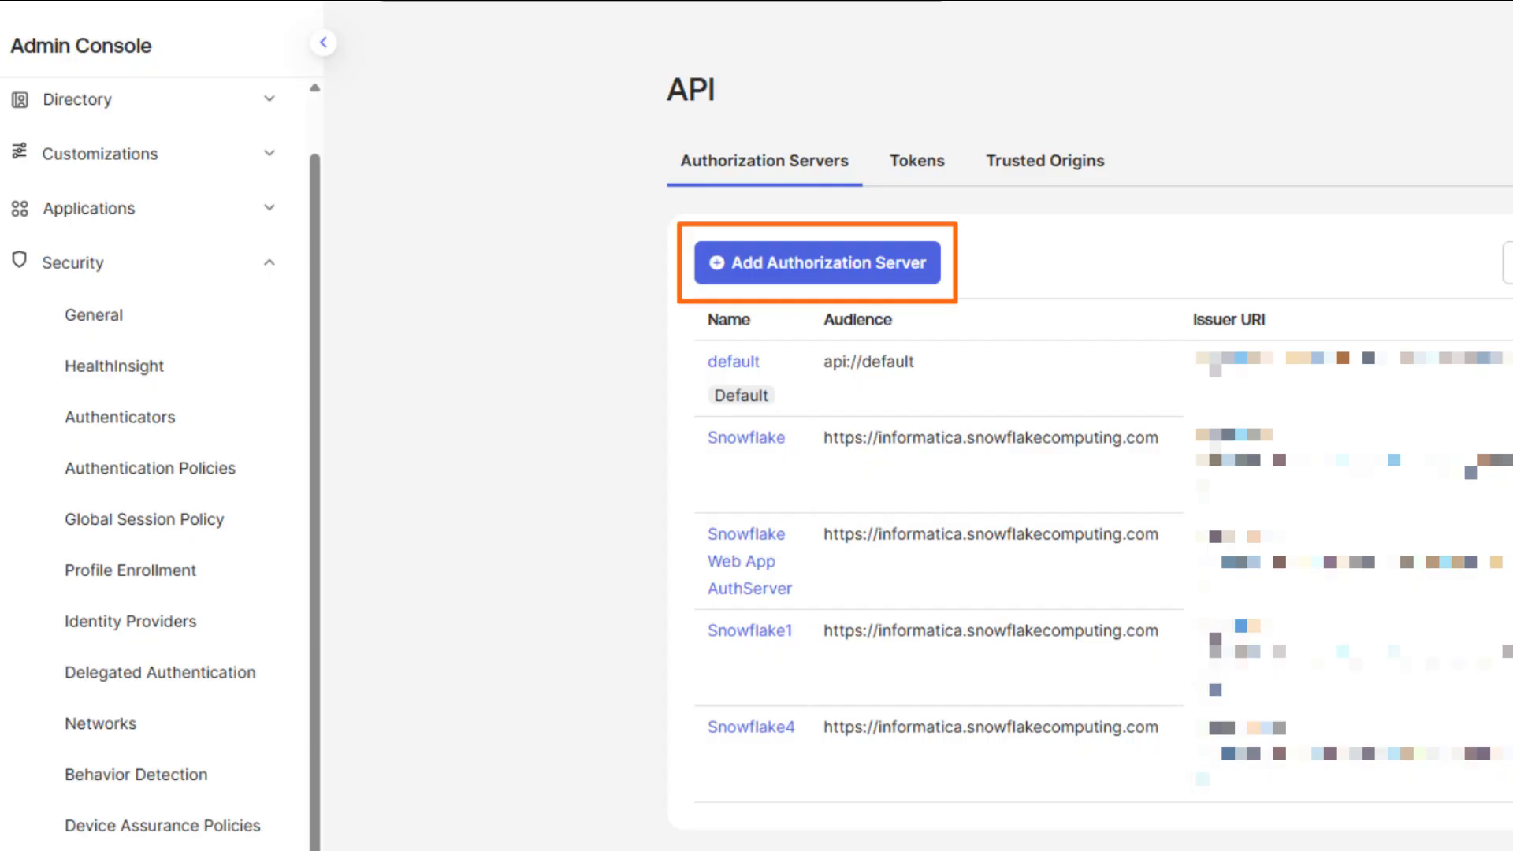
click(817, 262)
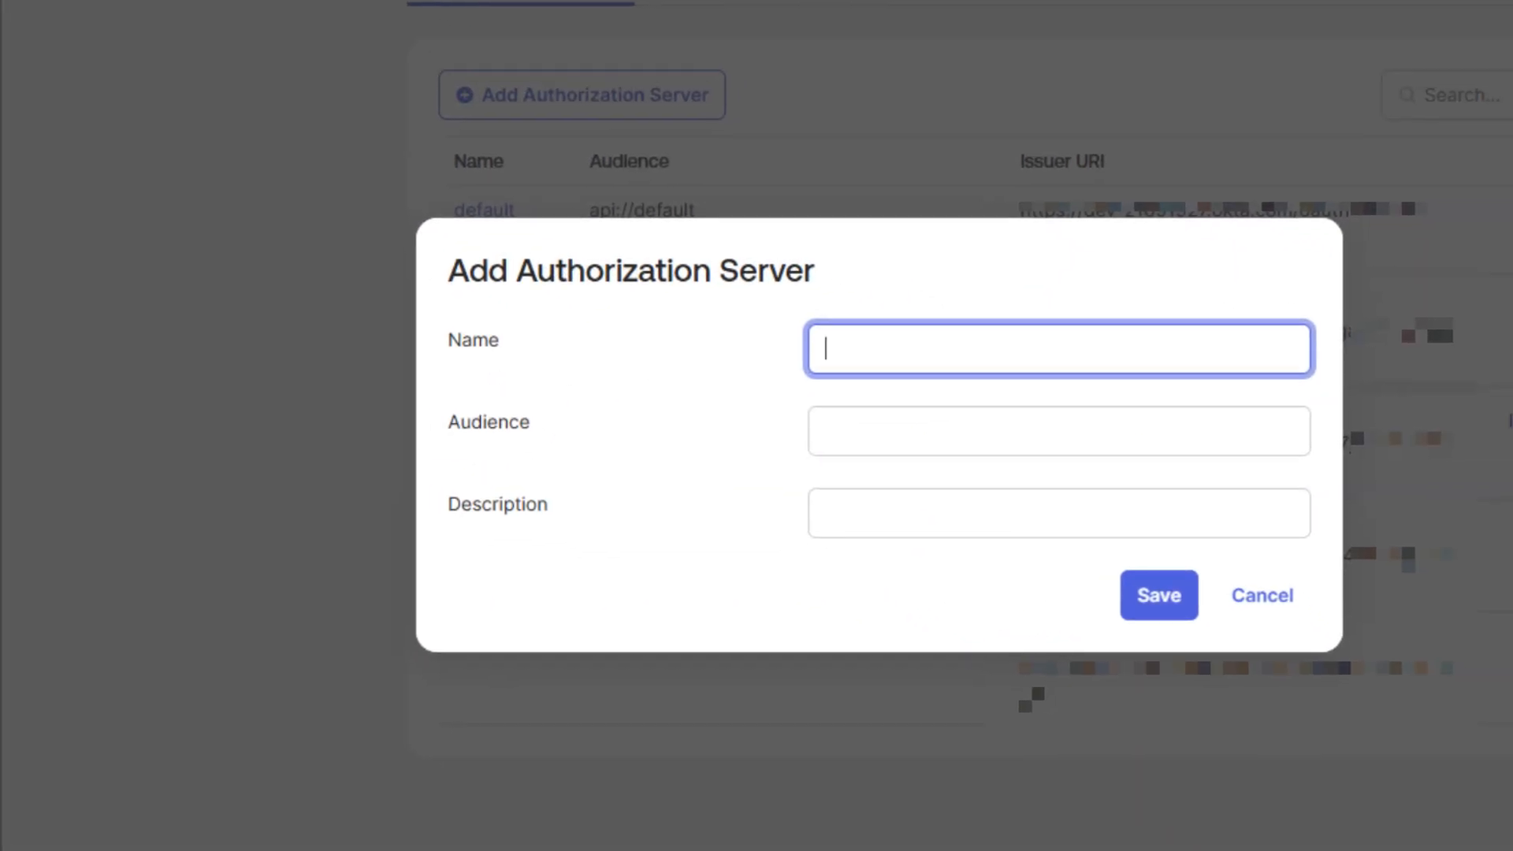
text(Snowflake99)
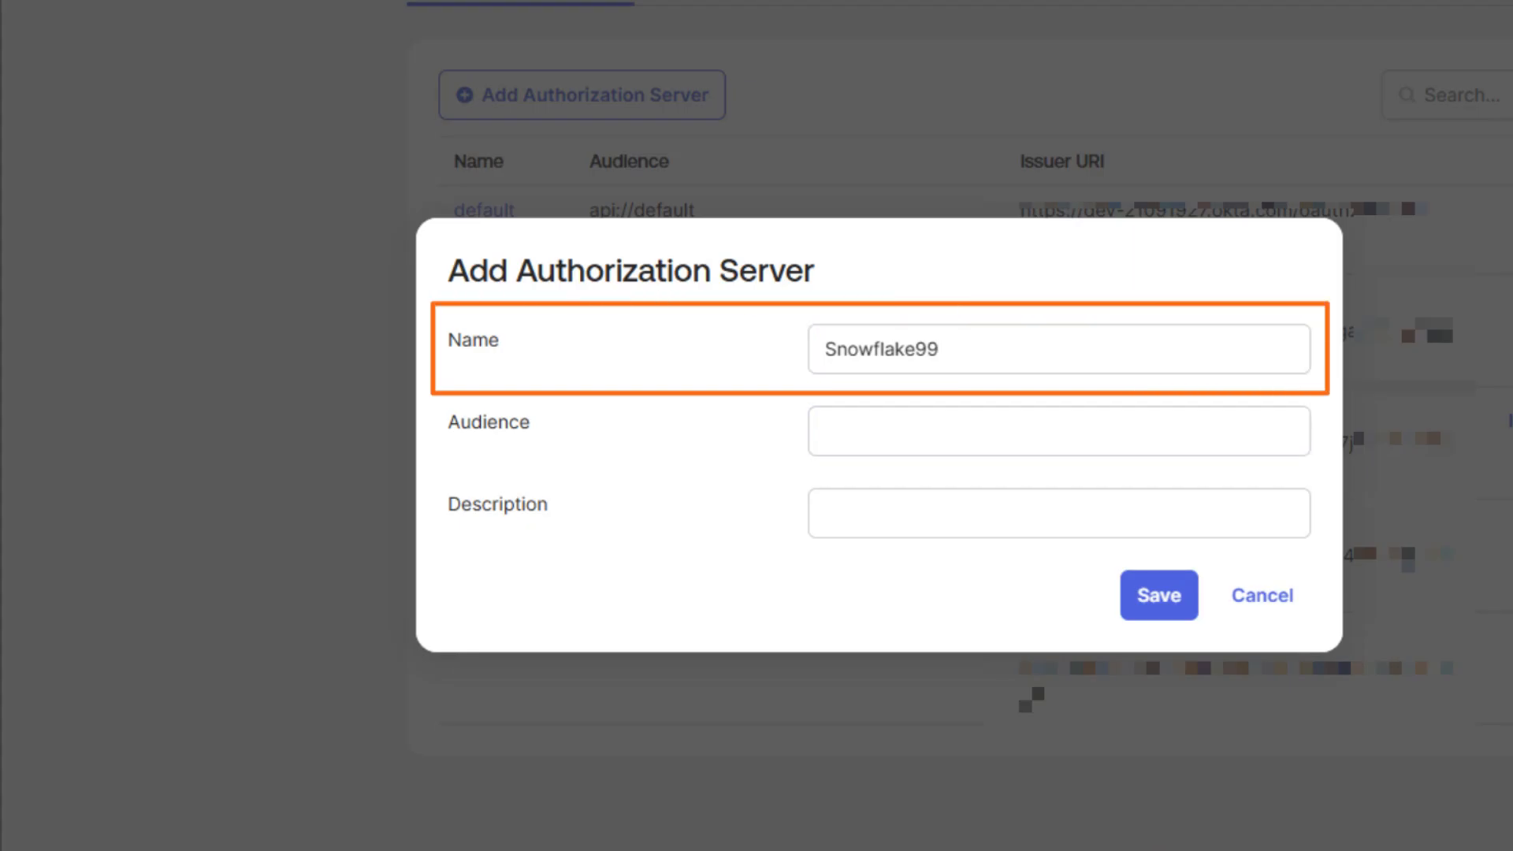
click(1059, 431)
key(ctrl+v)
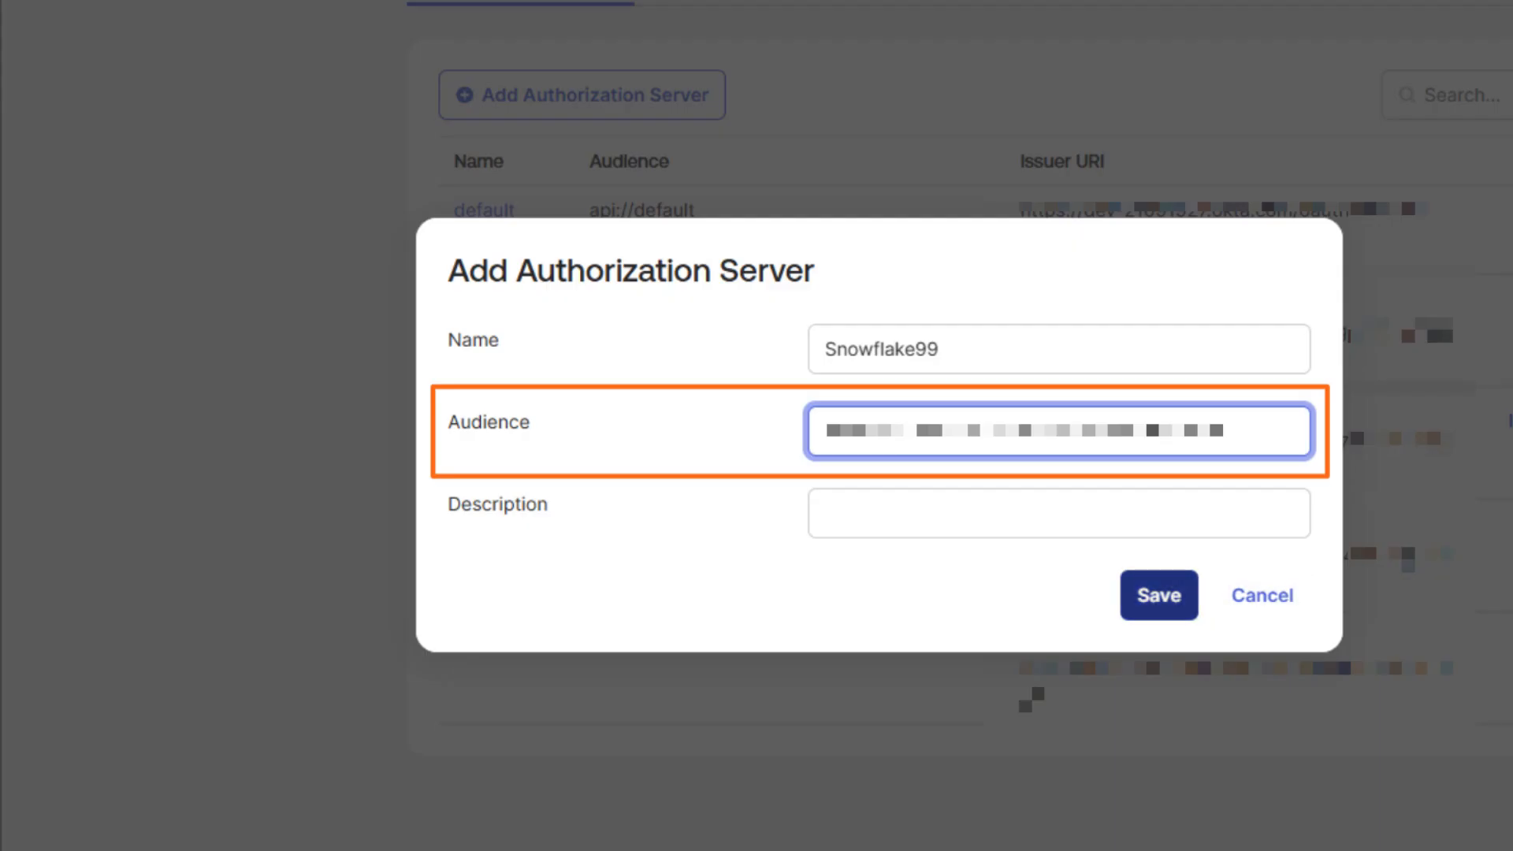
click(1160, 596)
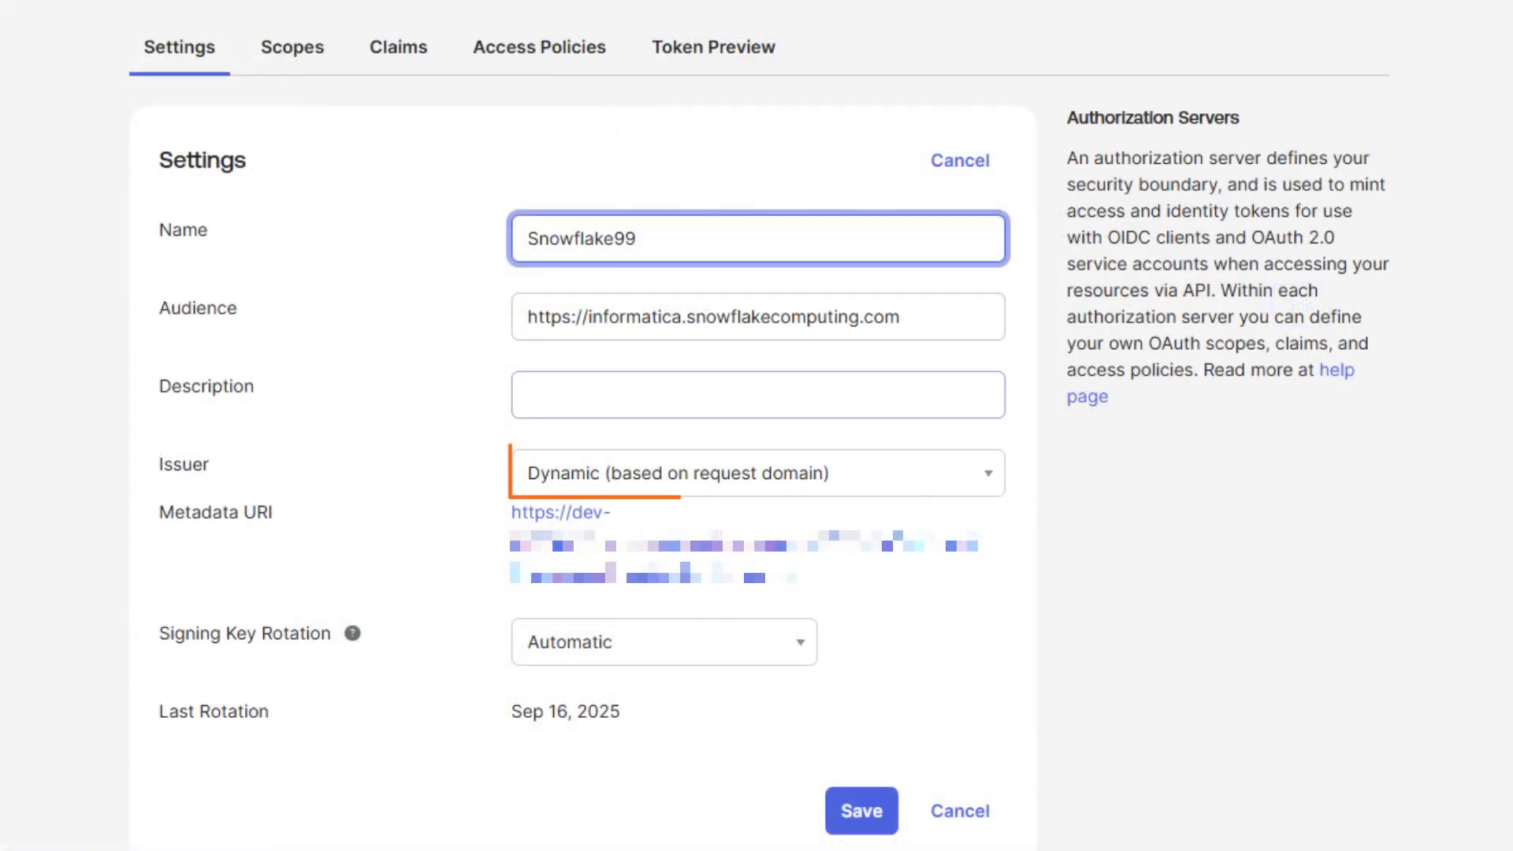
click(759, 473)
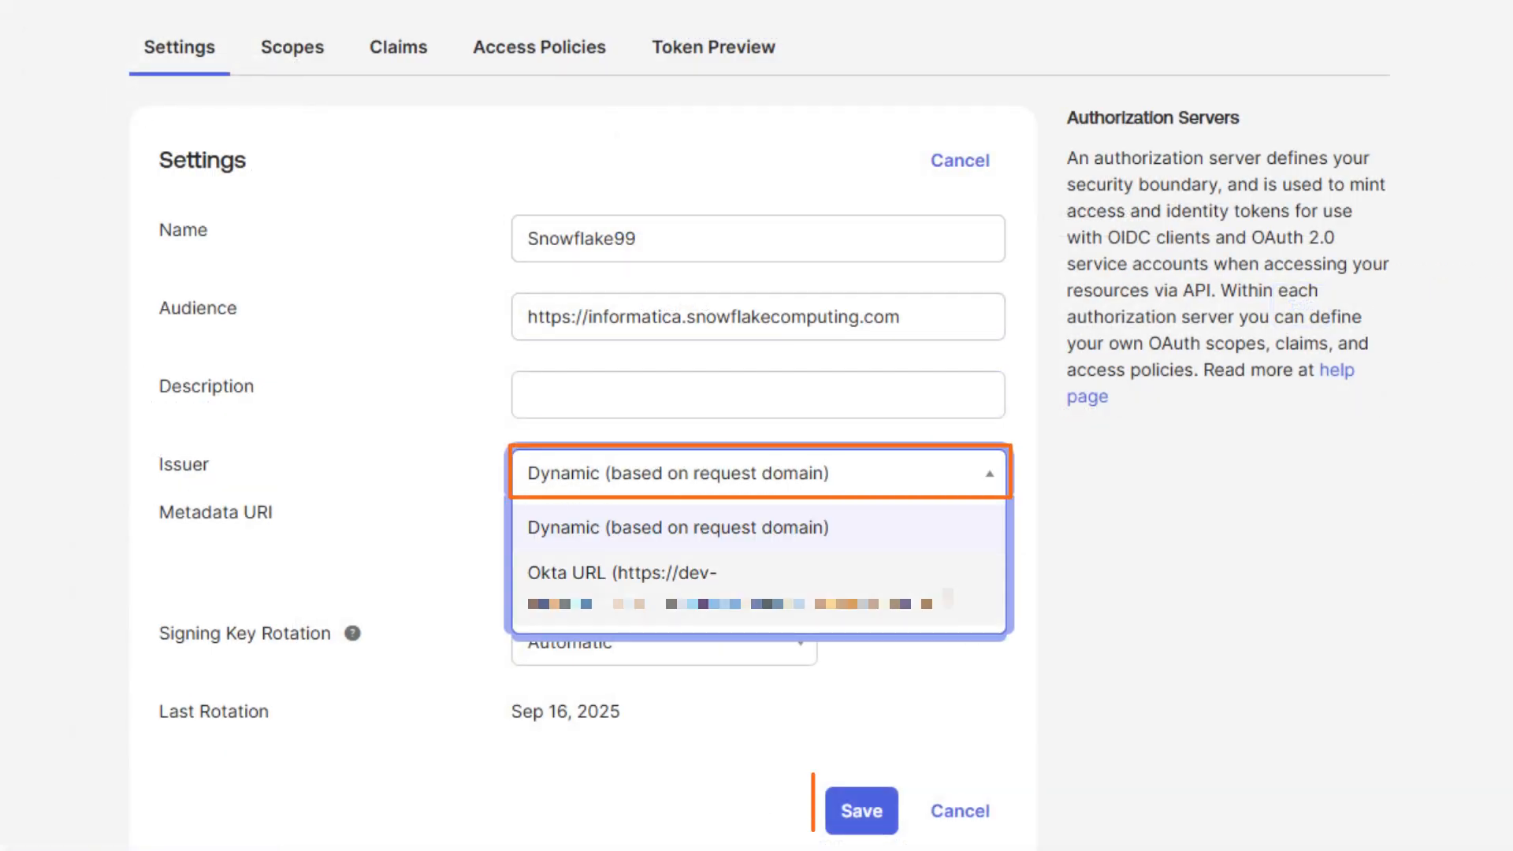
click(758, 588)
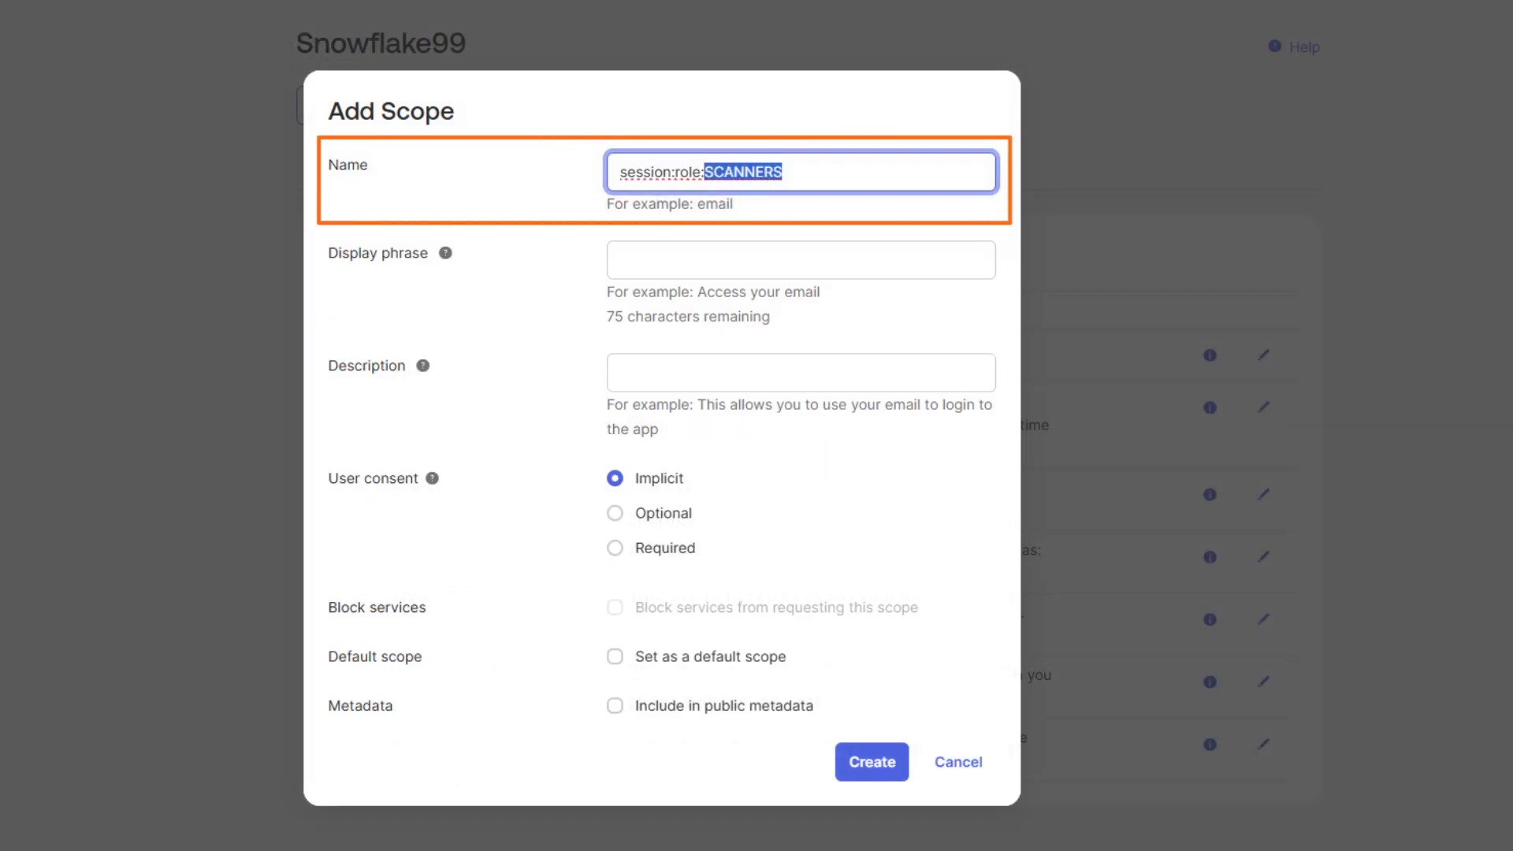
Add scope session:role:SCANNERS with display phrase SCANNERS as a default scope
click(801, 260)
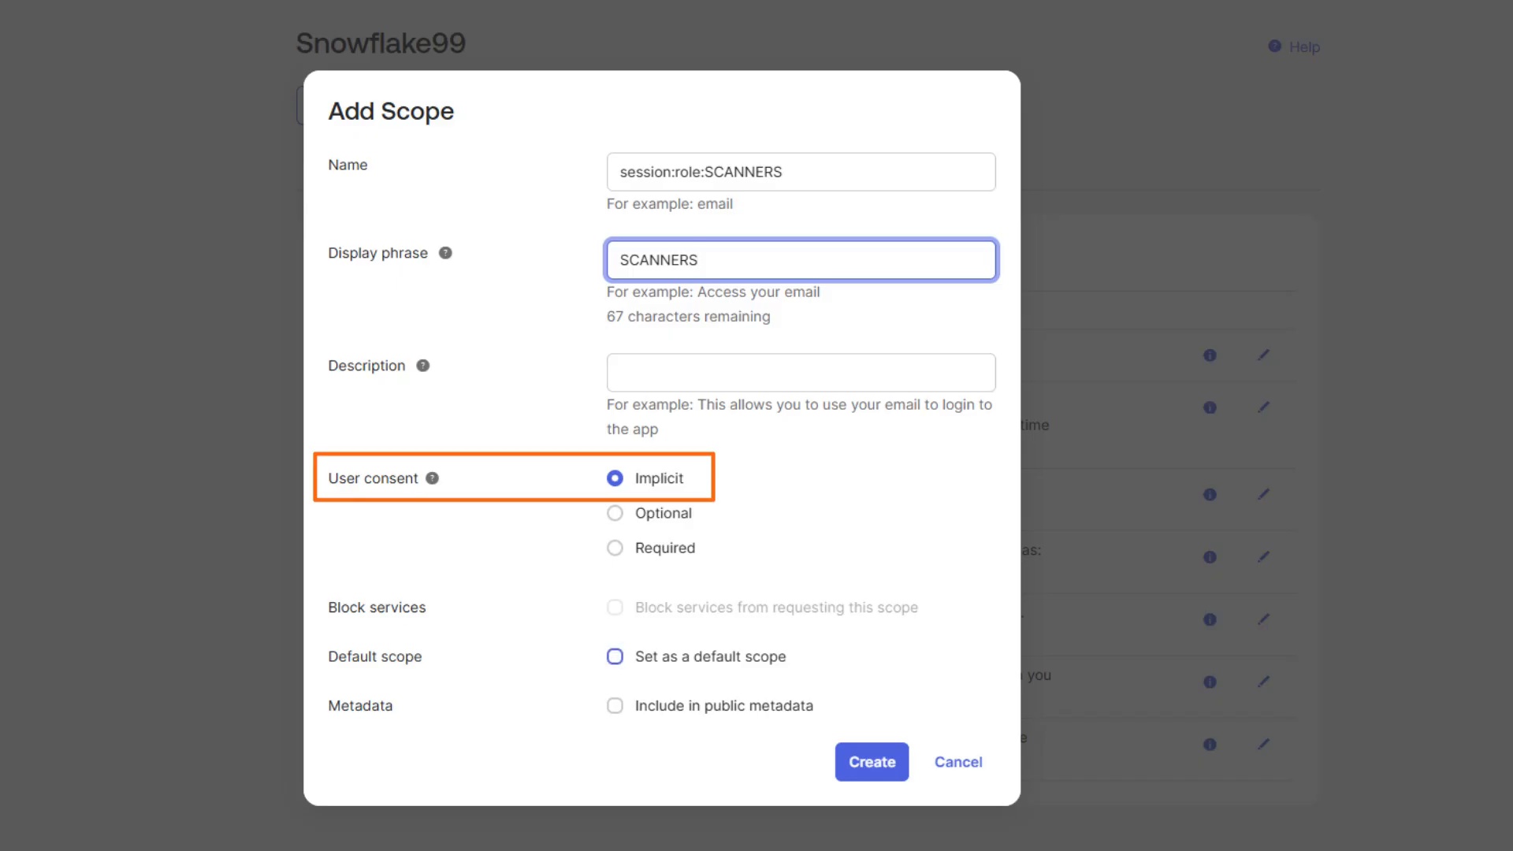
click(615, 657)
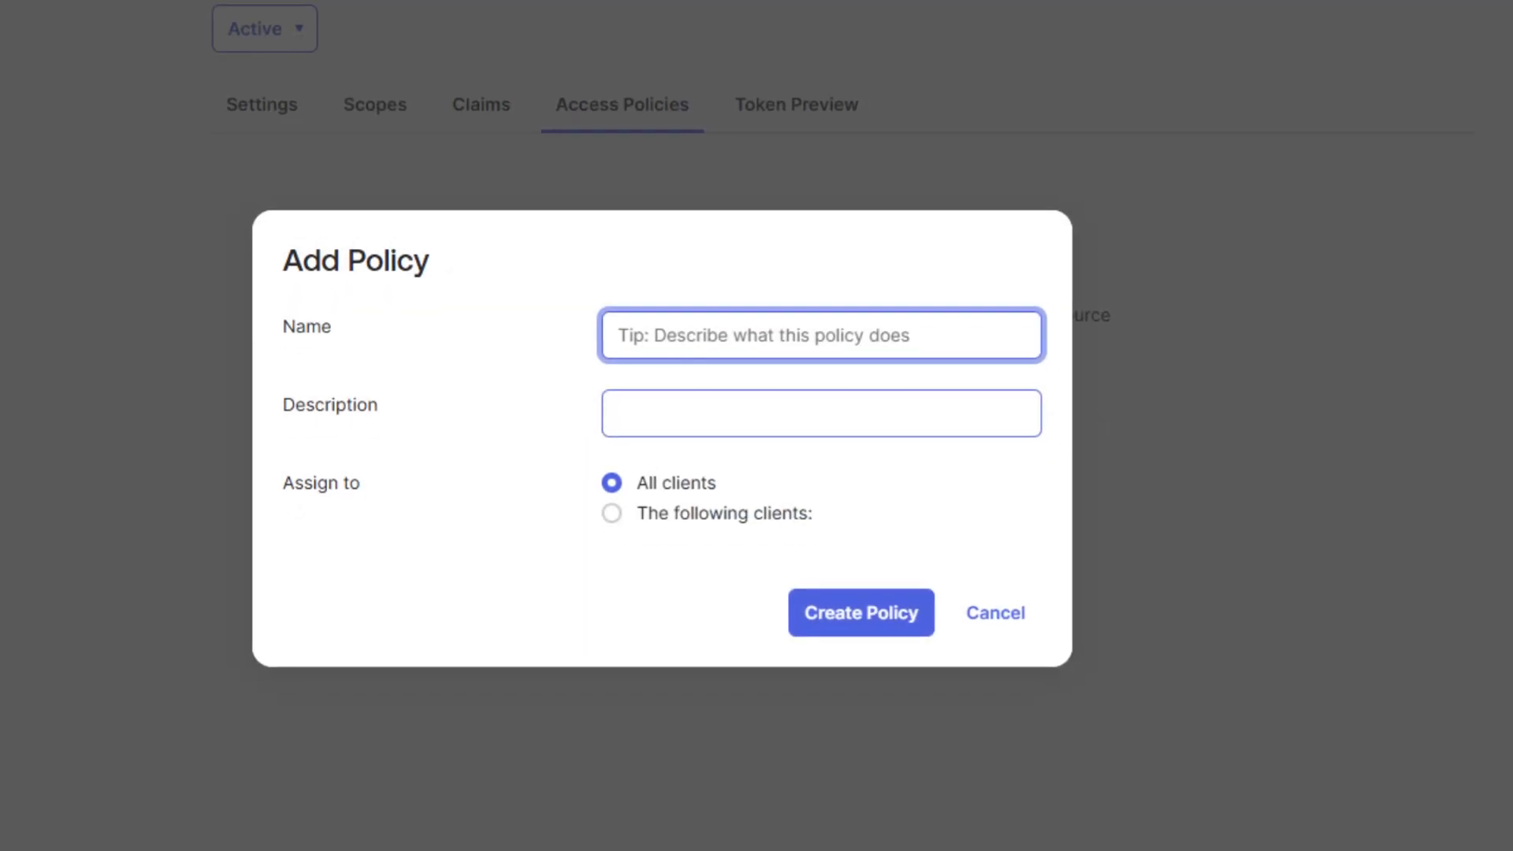
Create access policy SnowflakePolicy, described 'Snowflake policies', assigned only to the Snowflake Web App client
text(SnowflakePolicy)
key(Tab)
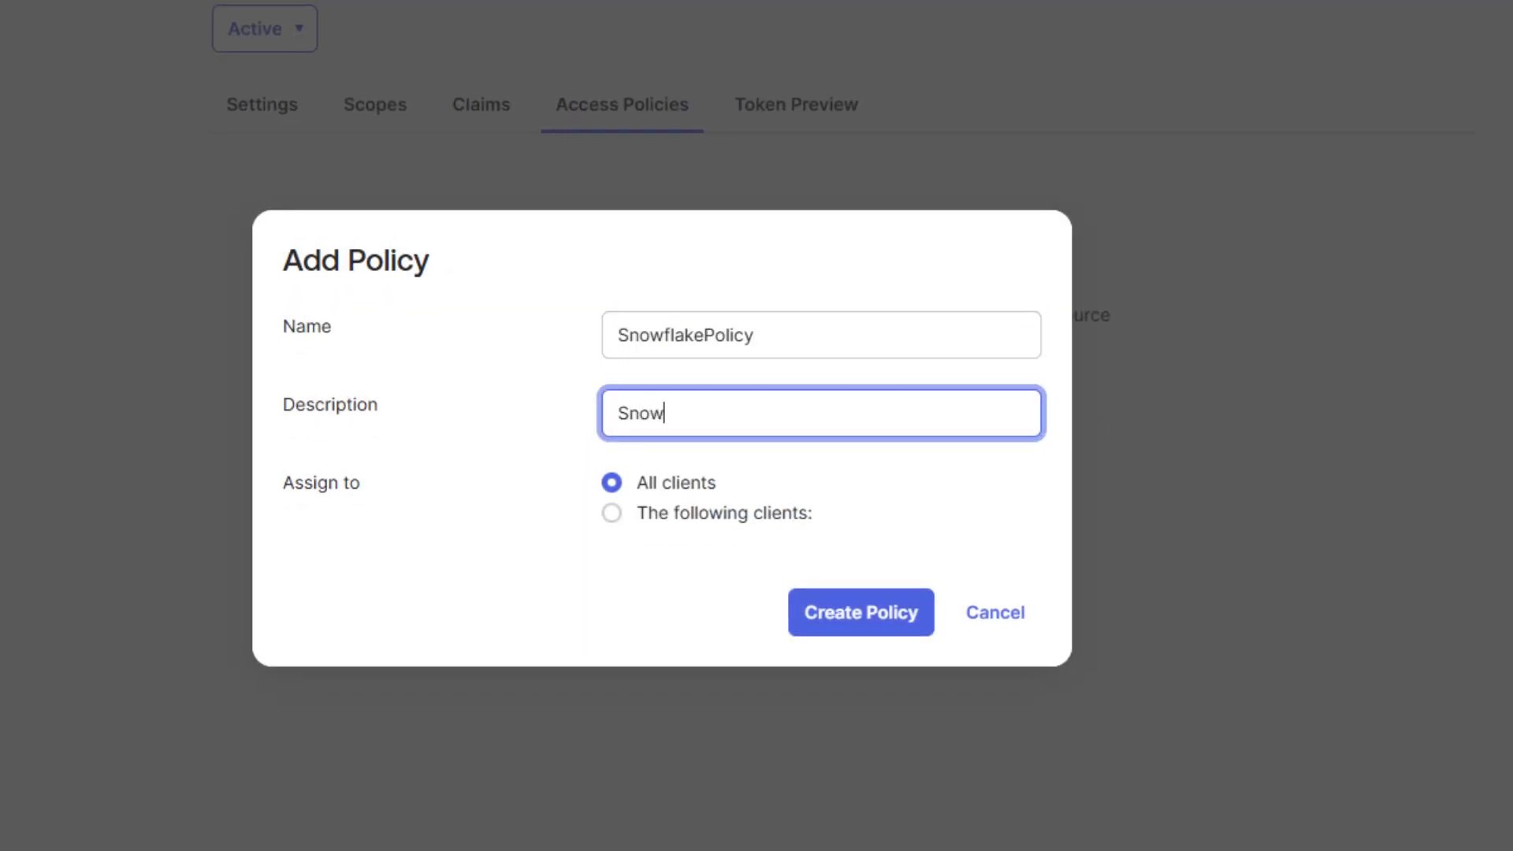
click(611, 513)
click(820, 558)
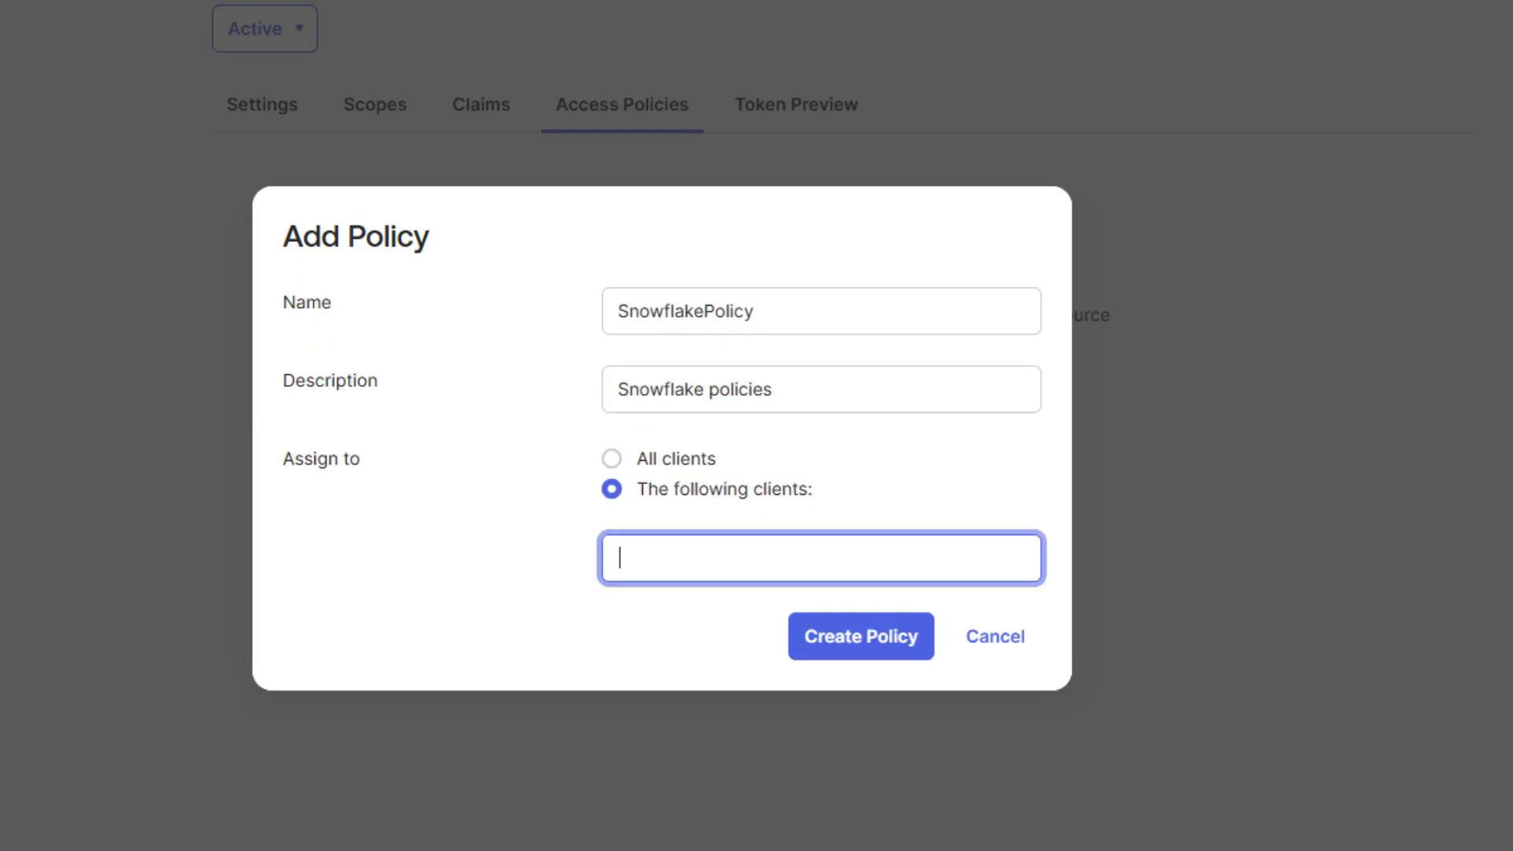
text(s)
click(816, 651)
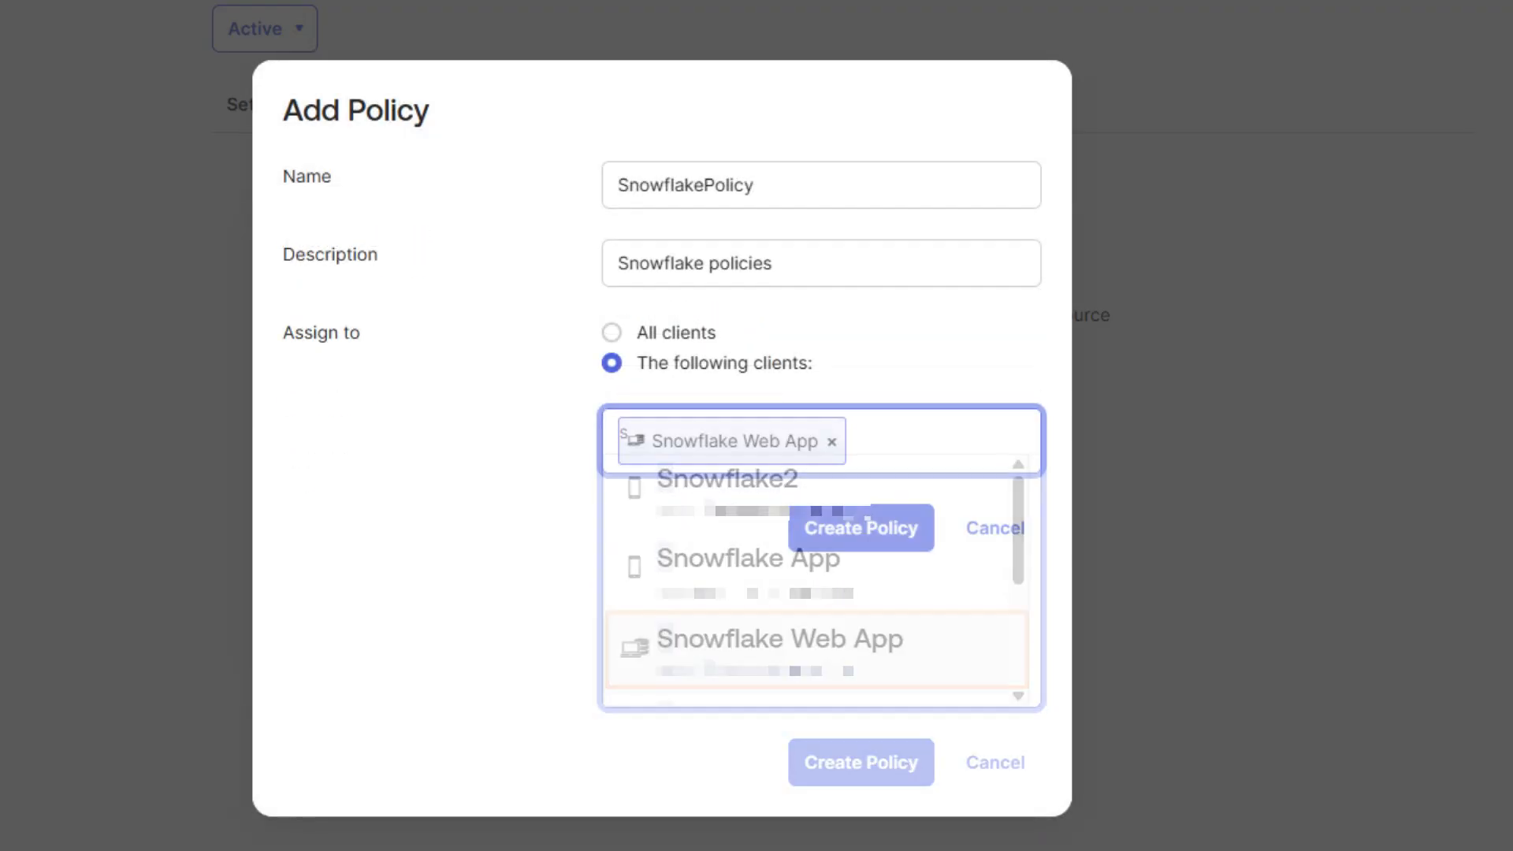
click(861, 645)
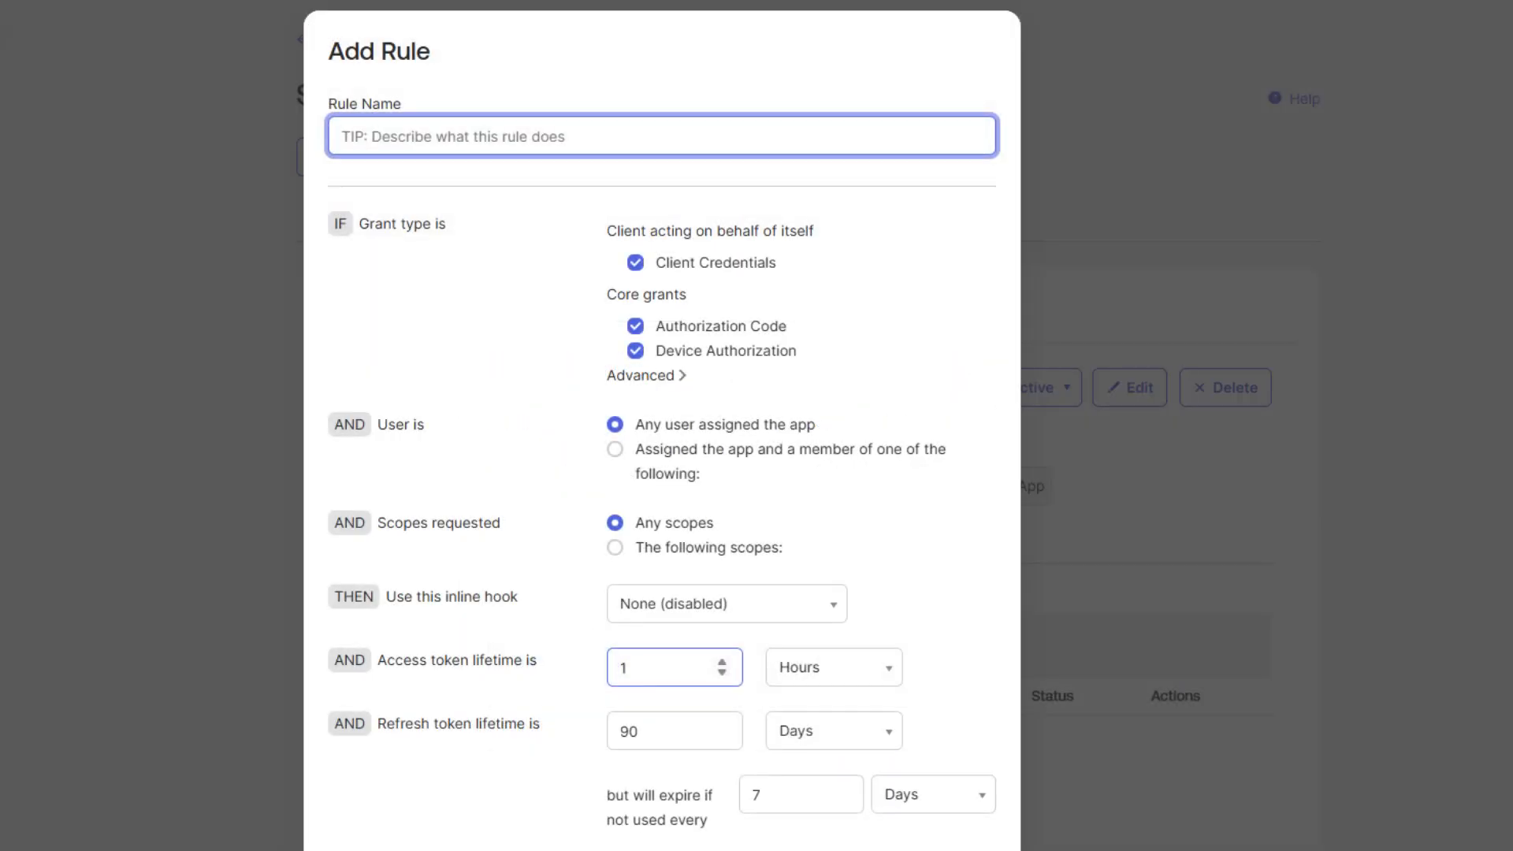
Add rule Snowflake_rule with Device Authorization off, allowing only the session:role:SCANNERS scope
text(Snowflake_rule)
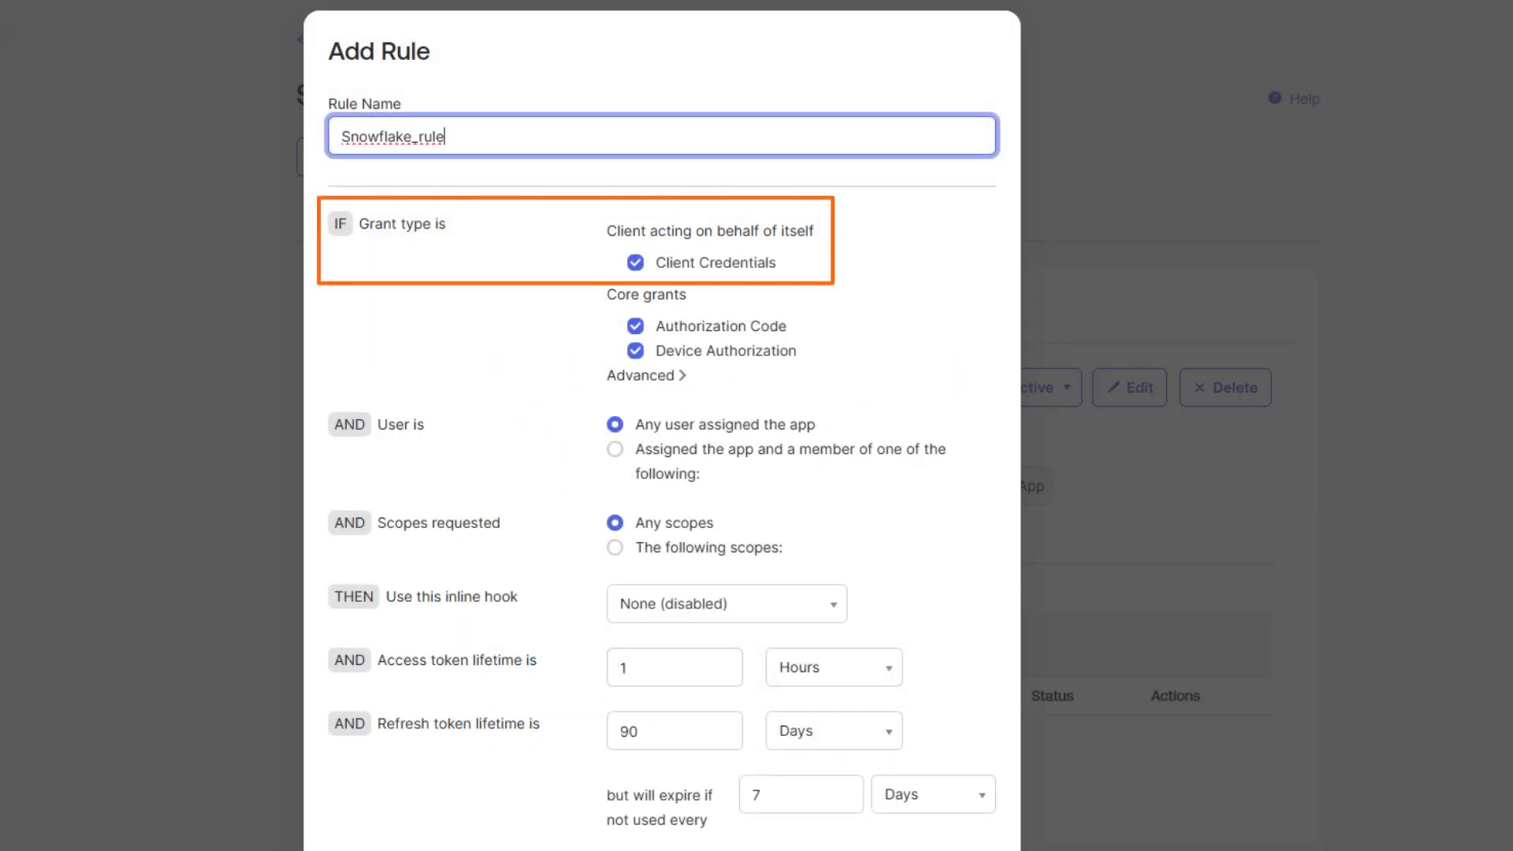
click(635, 351)
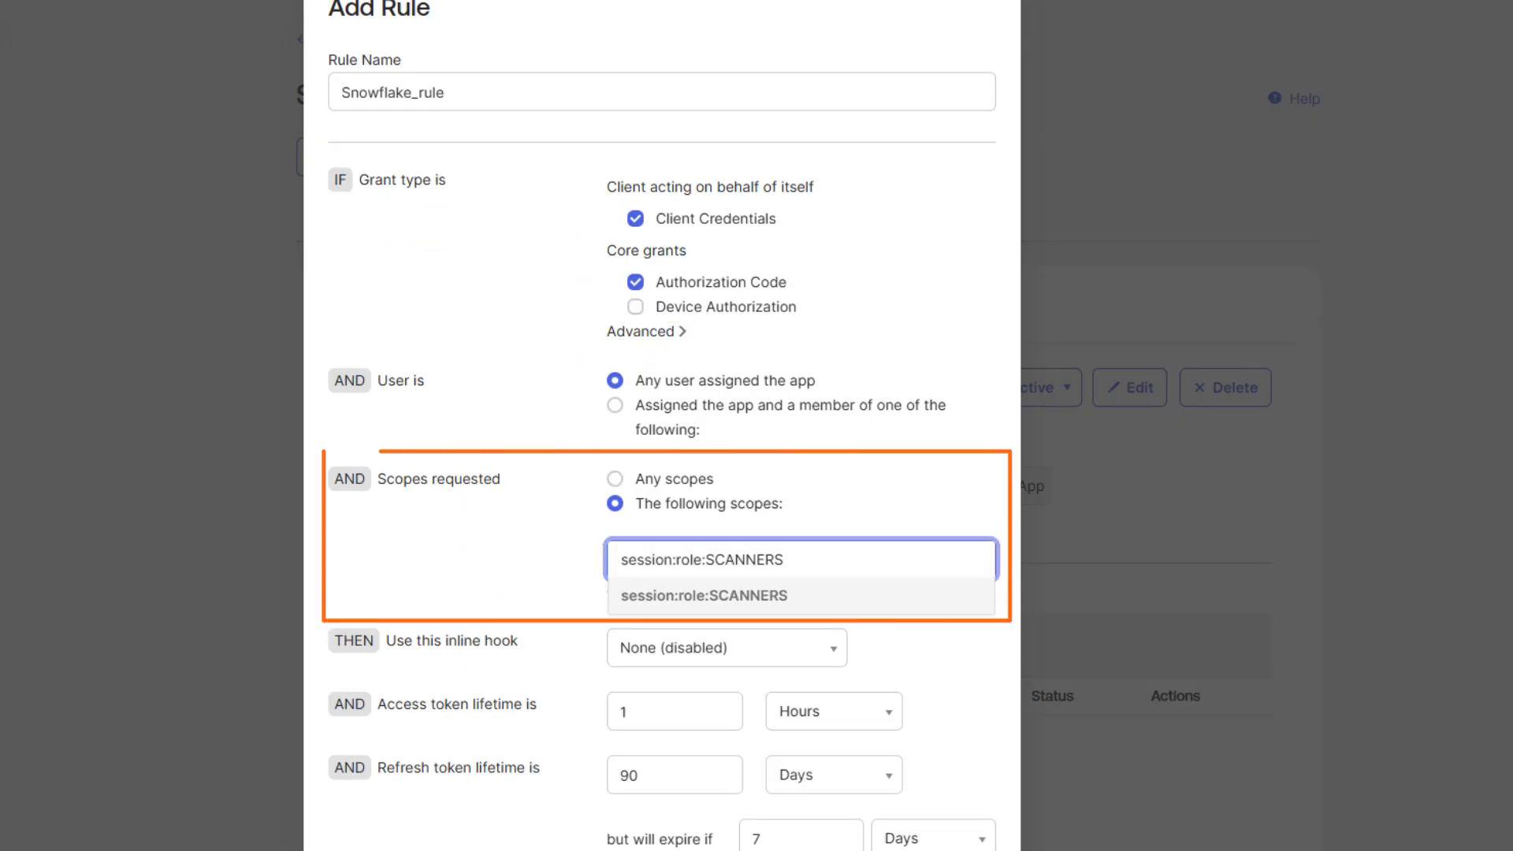
key(Return)
scroll(662, 425, down, 2)
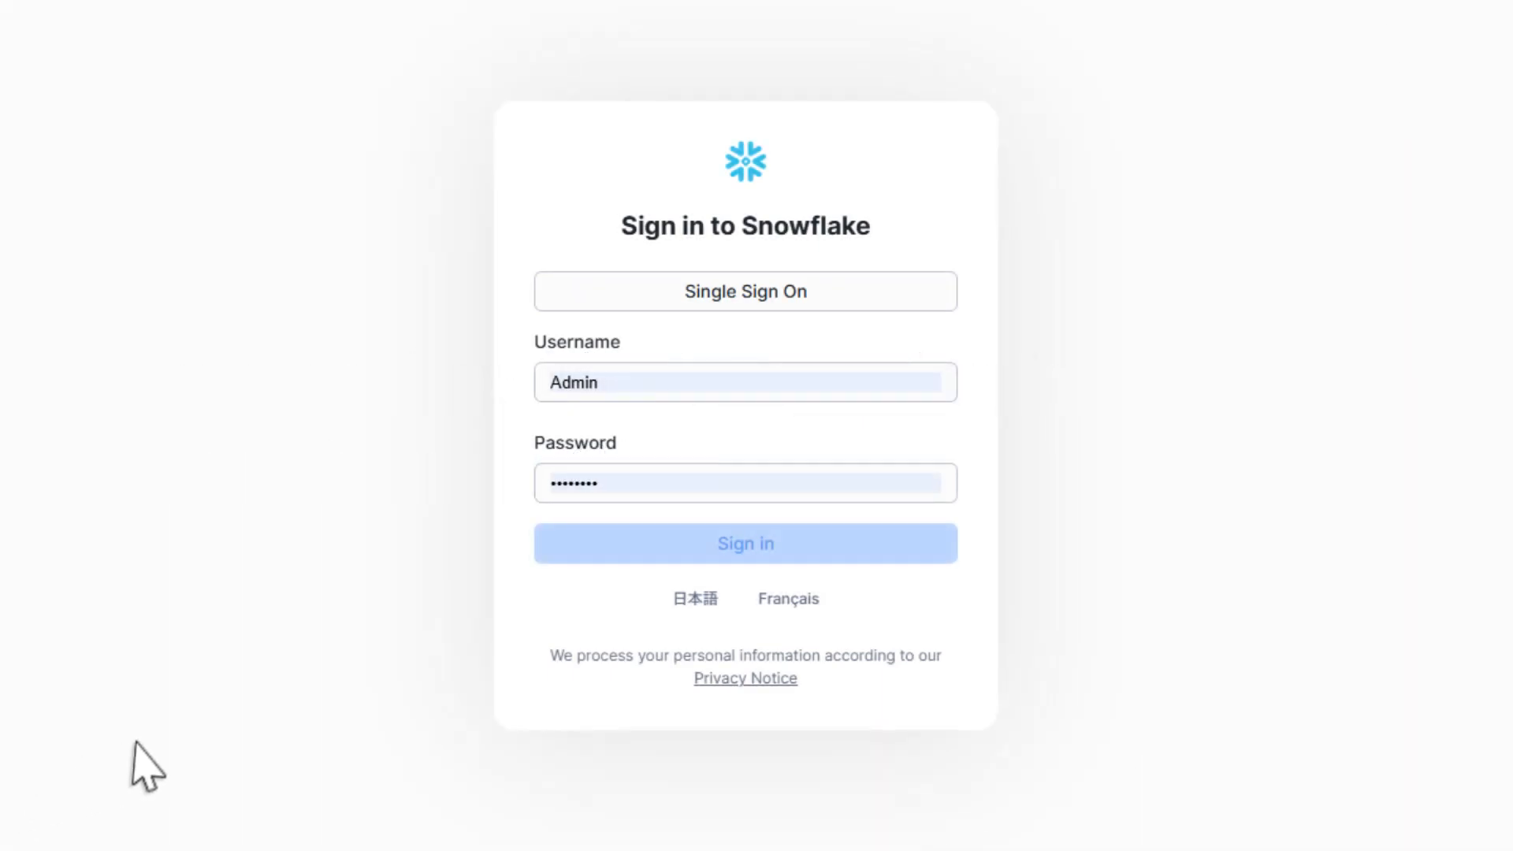
Sign in to Snowflake and open a new SQL worksheet using the SCANNERS warehouse
click(682, 550)
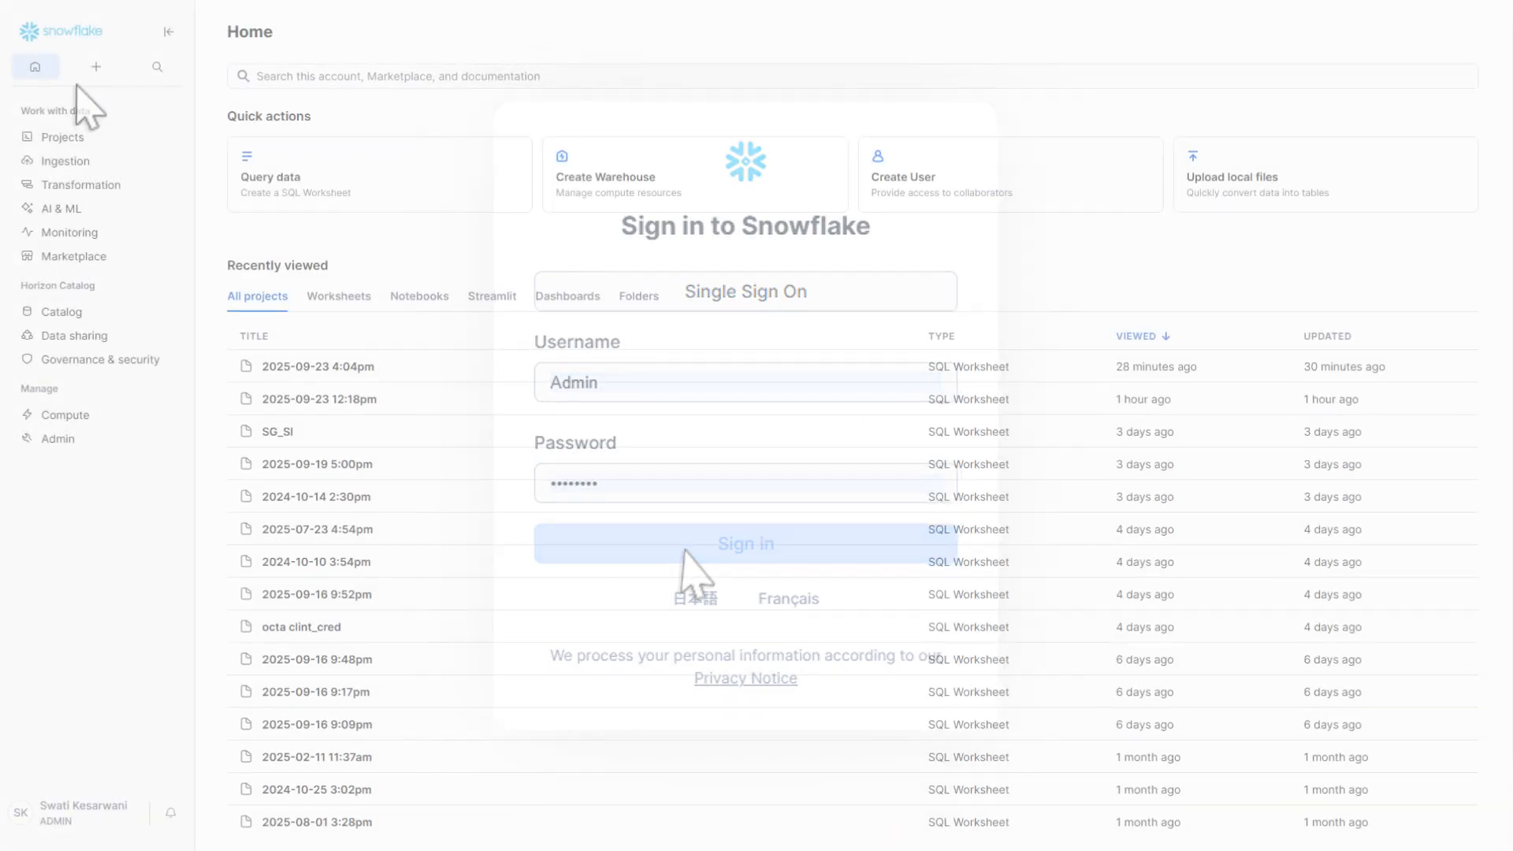
click(98, 66)
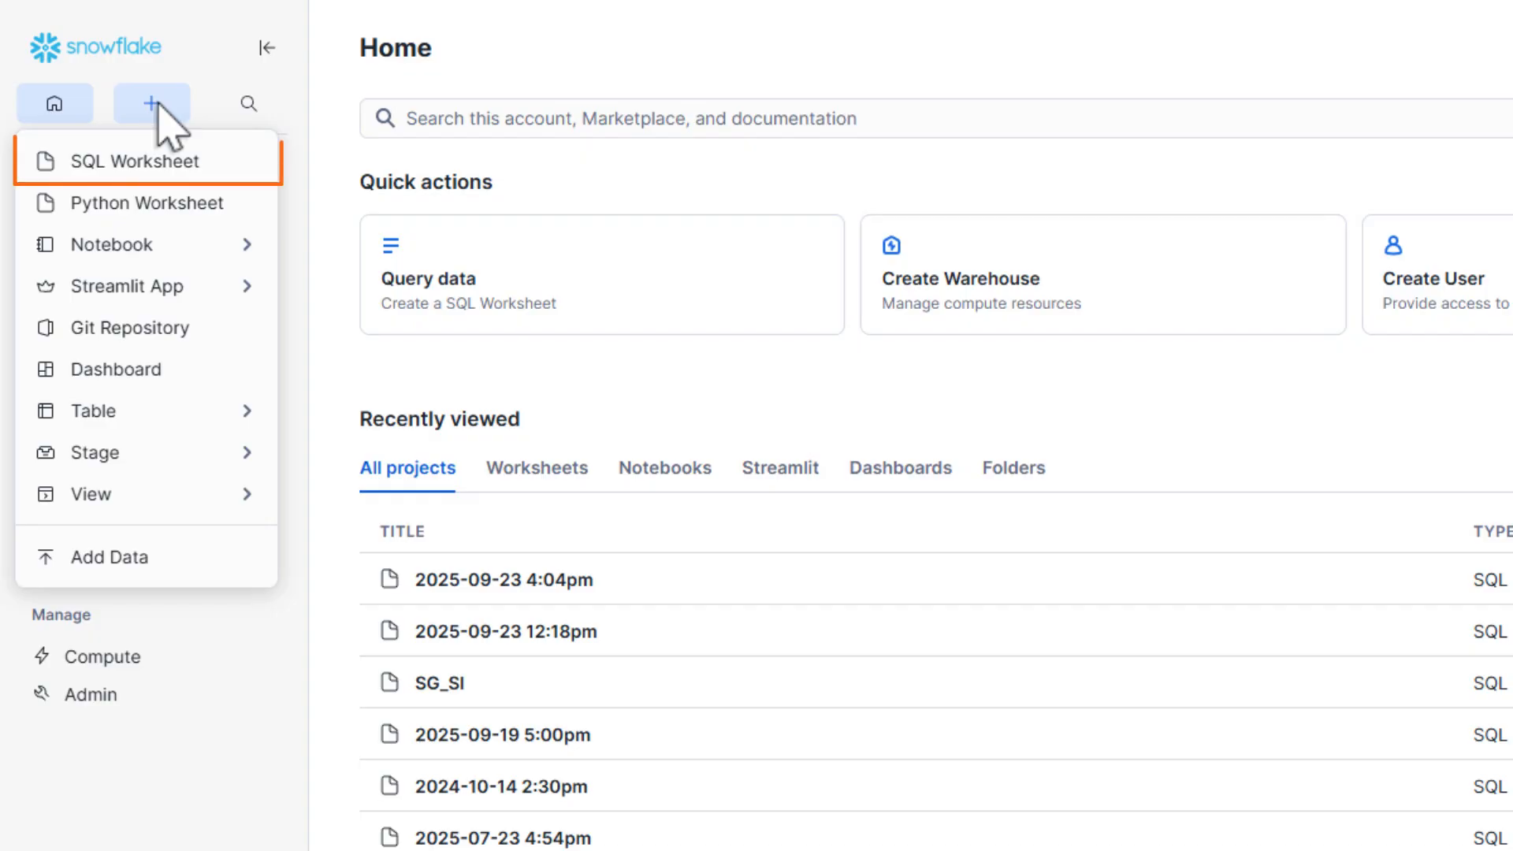
click(164, 158)
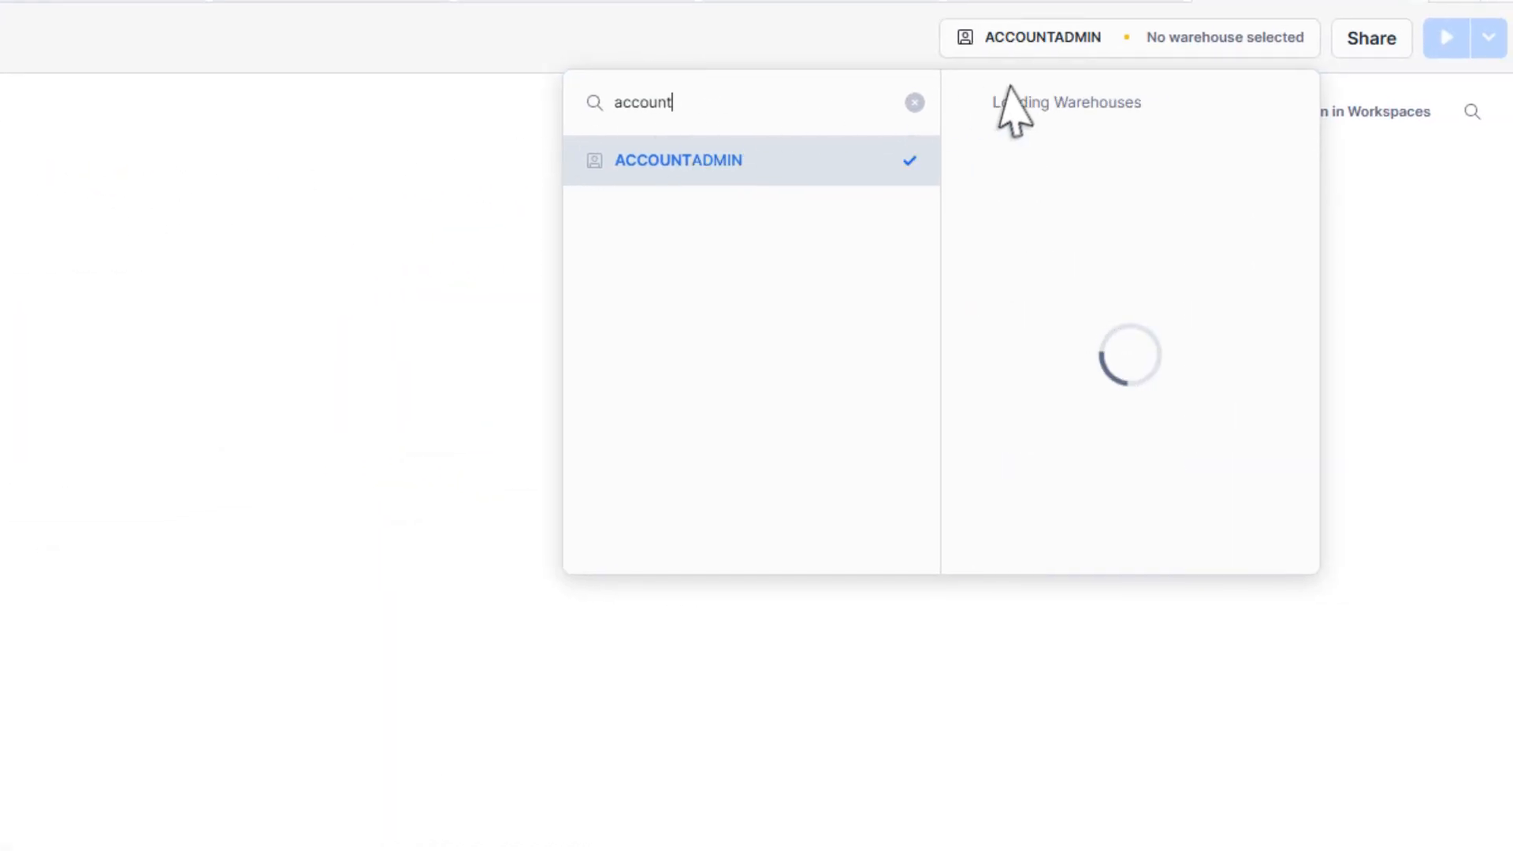
click(1014, 104)
text(Scanners)
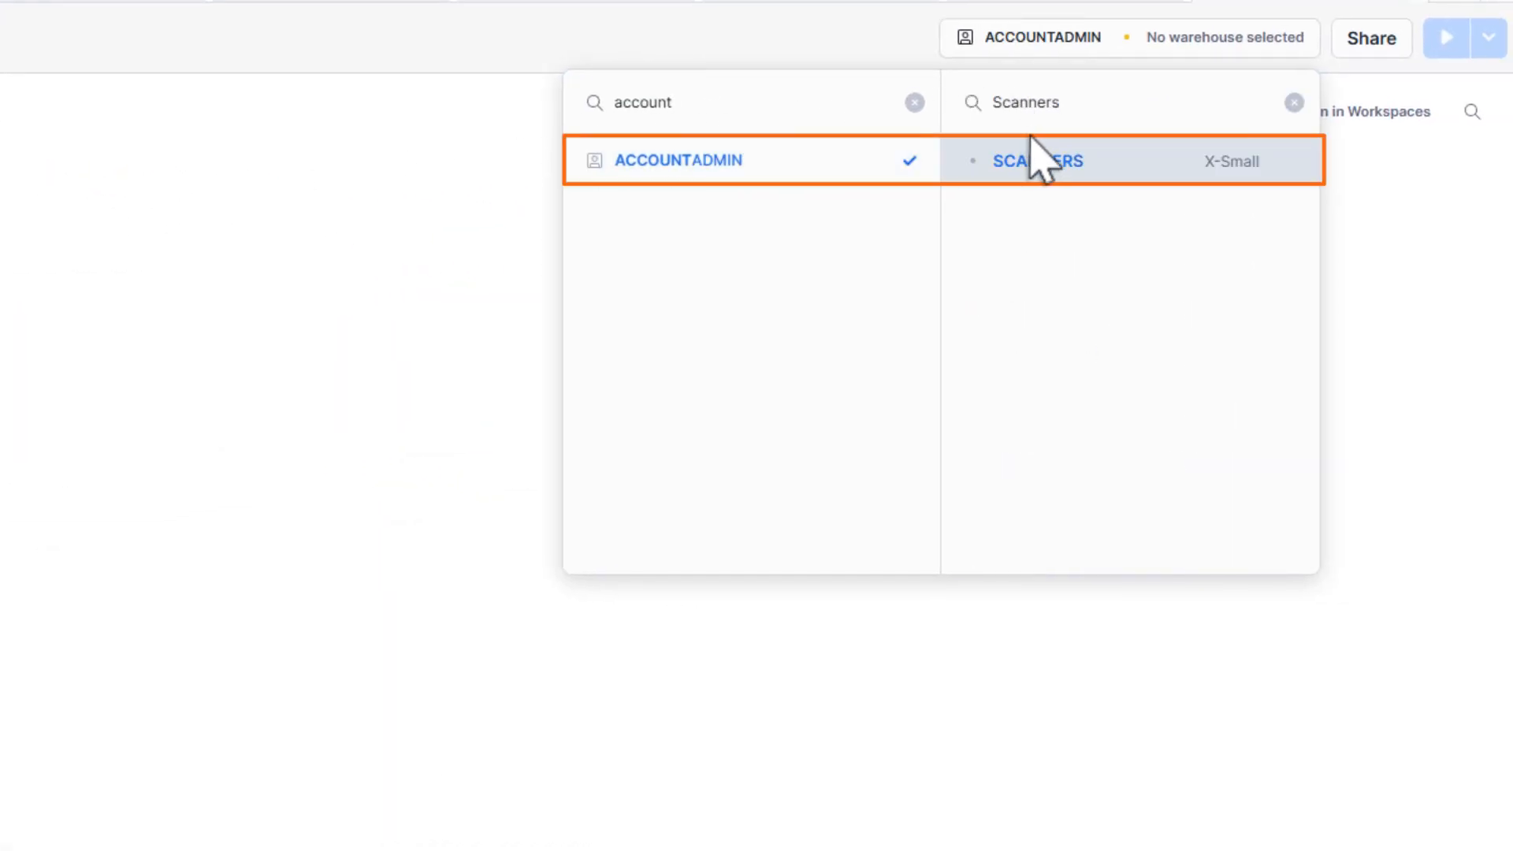
click(1057, 162)
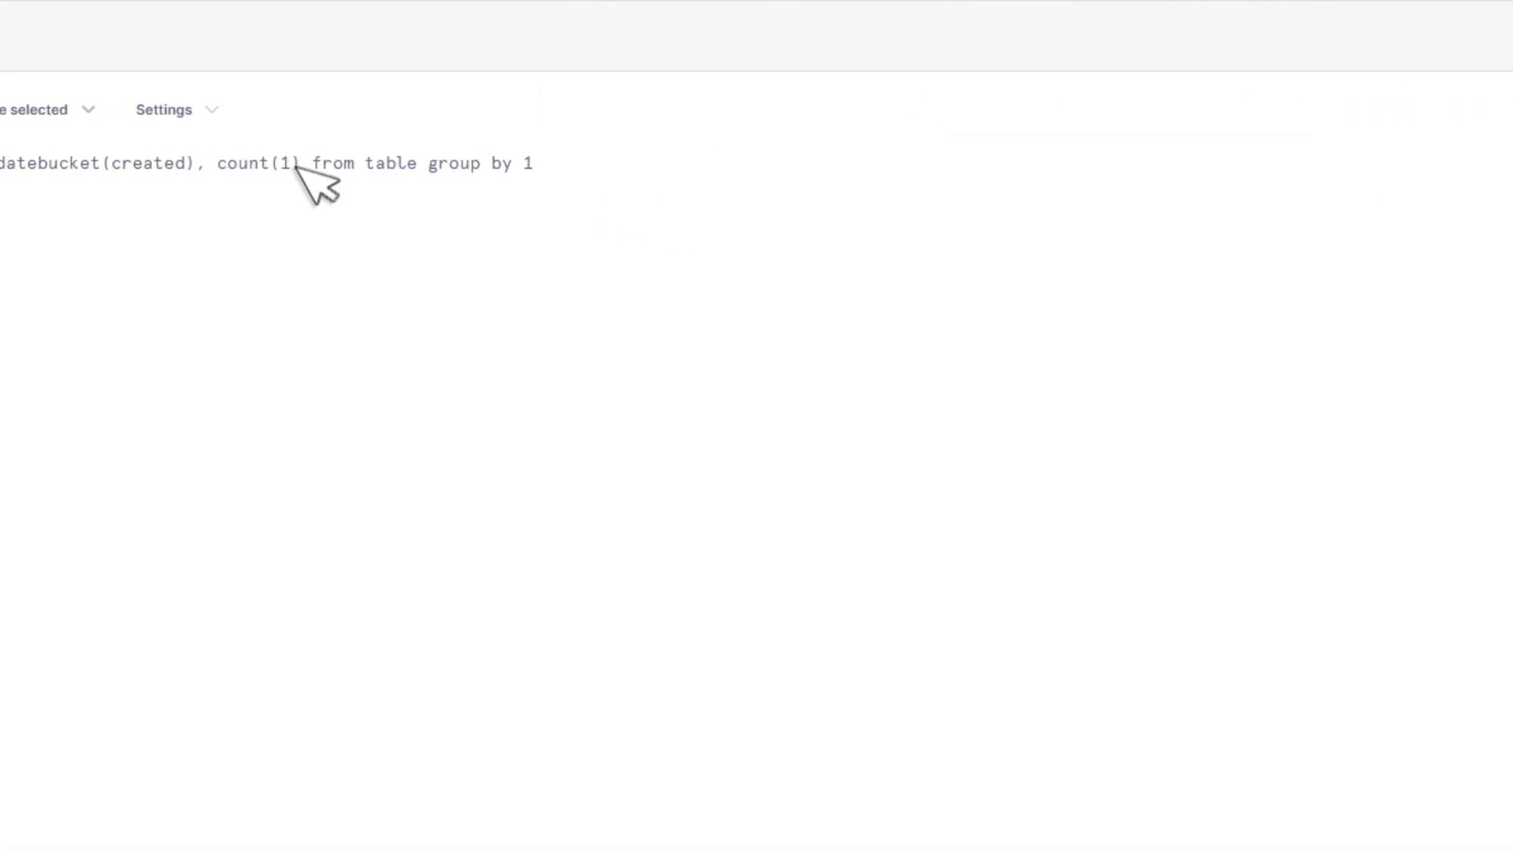
Paste the CREATE SECURITY INTEGRATION statement and rename the integration to external_oauth_okta_3939
text(create security integration external_oauth_okta_2     type = external_oauth     enabled = true     external_oauth_type = okta     external_oauth_issuer = '<OKTA_ISSUER>'     external_oauth_jws_keys_url = '<OKTA_JWS_KEY_ENDPOINT>'     external_oauth_audience_list = ('<SNOWFLAKE_AUDIENCE>')     external_oauth_token_user_mapping_claim = 'sub'     external_oauth_snowflake_user_mapping_attribute = 'login_name';)
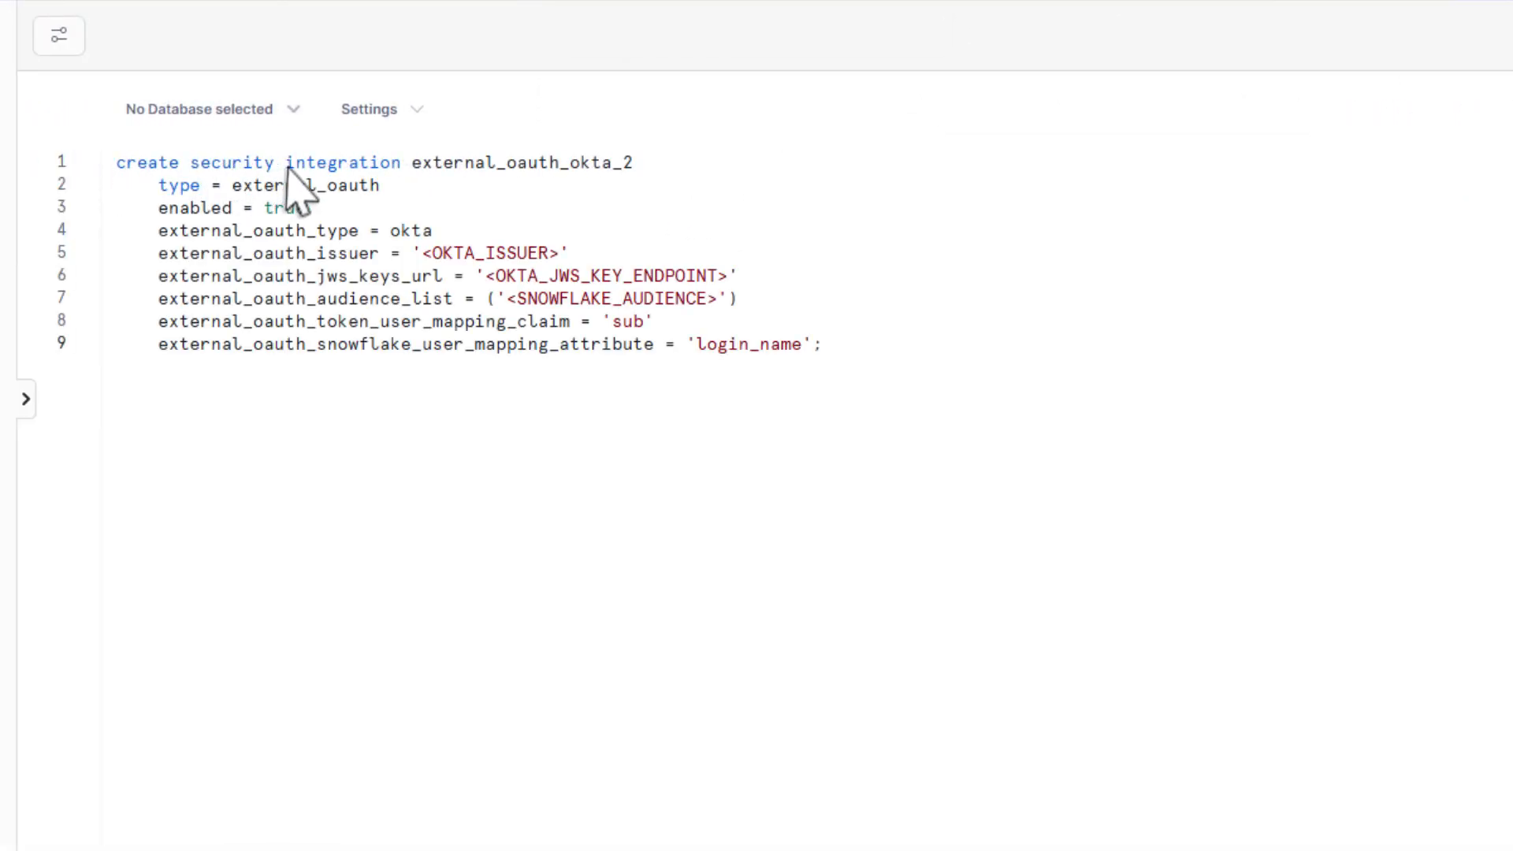
click(636, 162)
key(BackSpace)
text(3939)
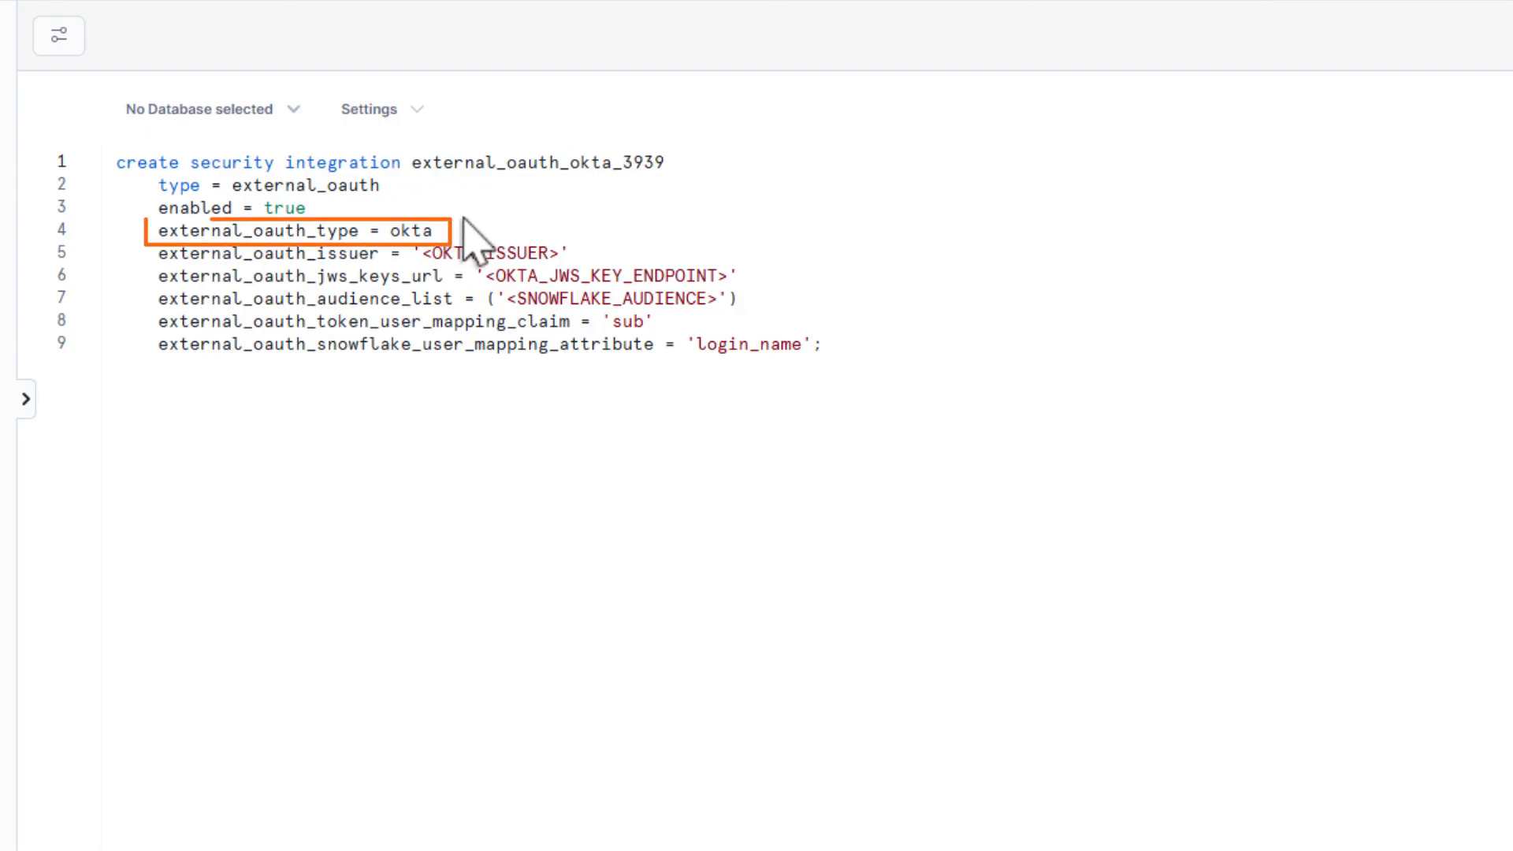
Fill in the Okta issuer, JWS keys URL and Snowflake audience, then run the statement
double_click(548, 253)
key(ctrl+v)
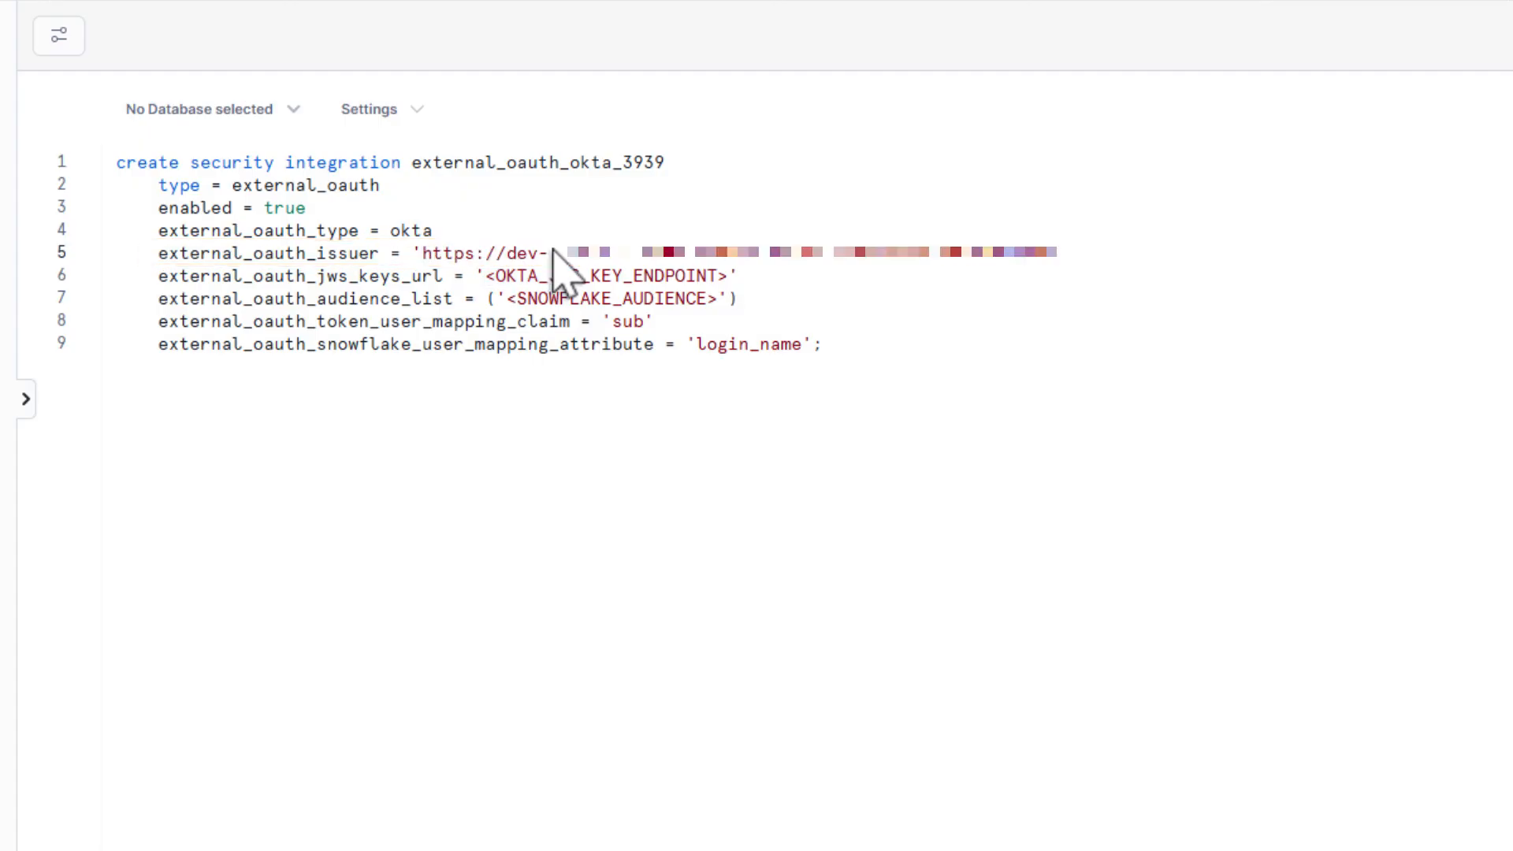
double_click(720, 277)
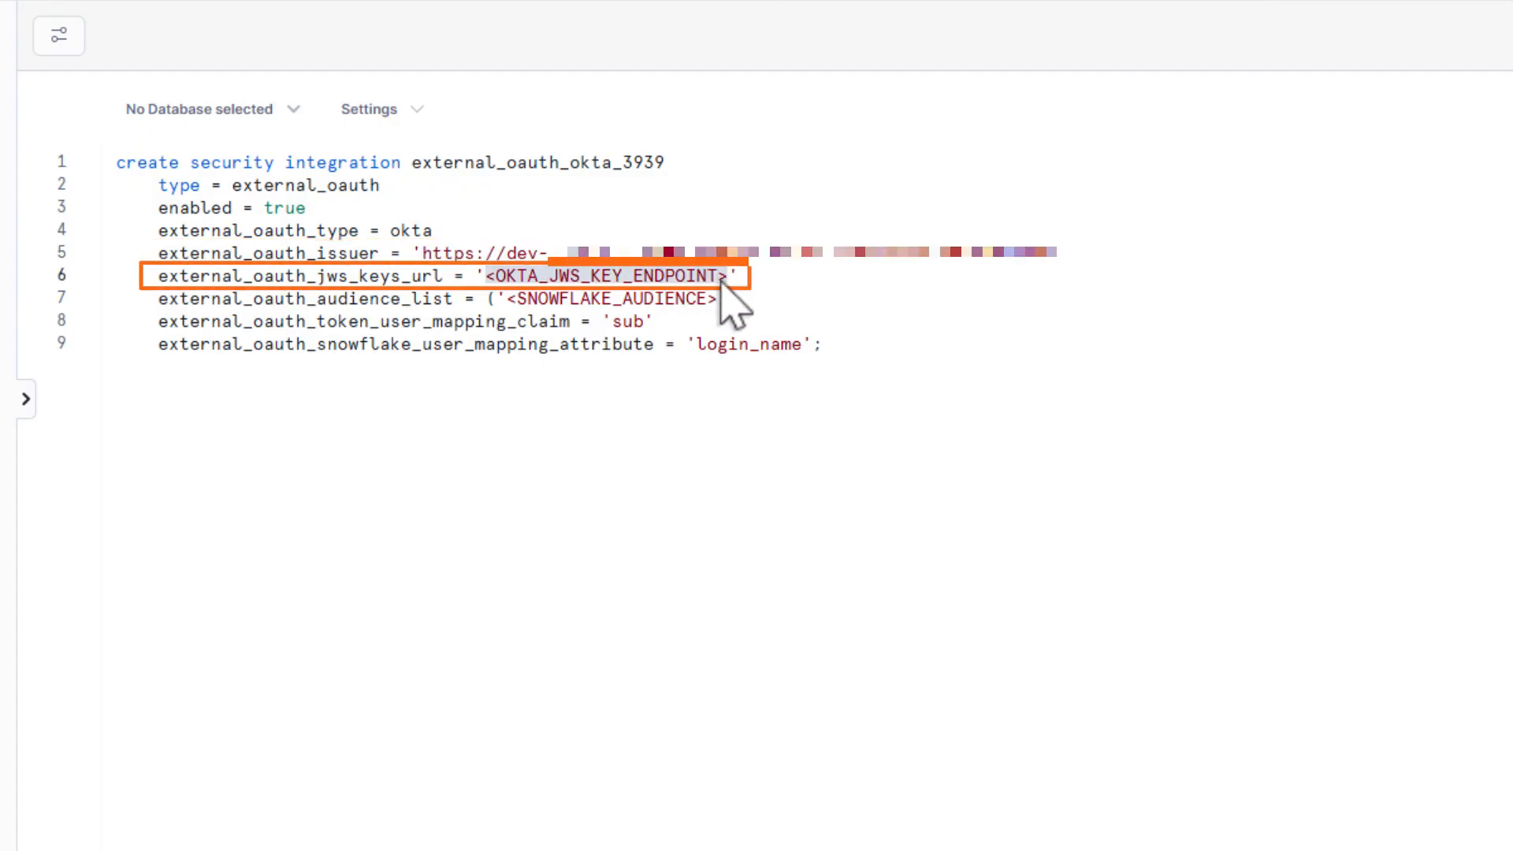
key(ctrl+v)
double_click(713, 301)
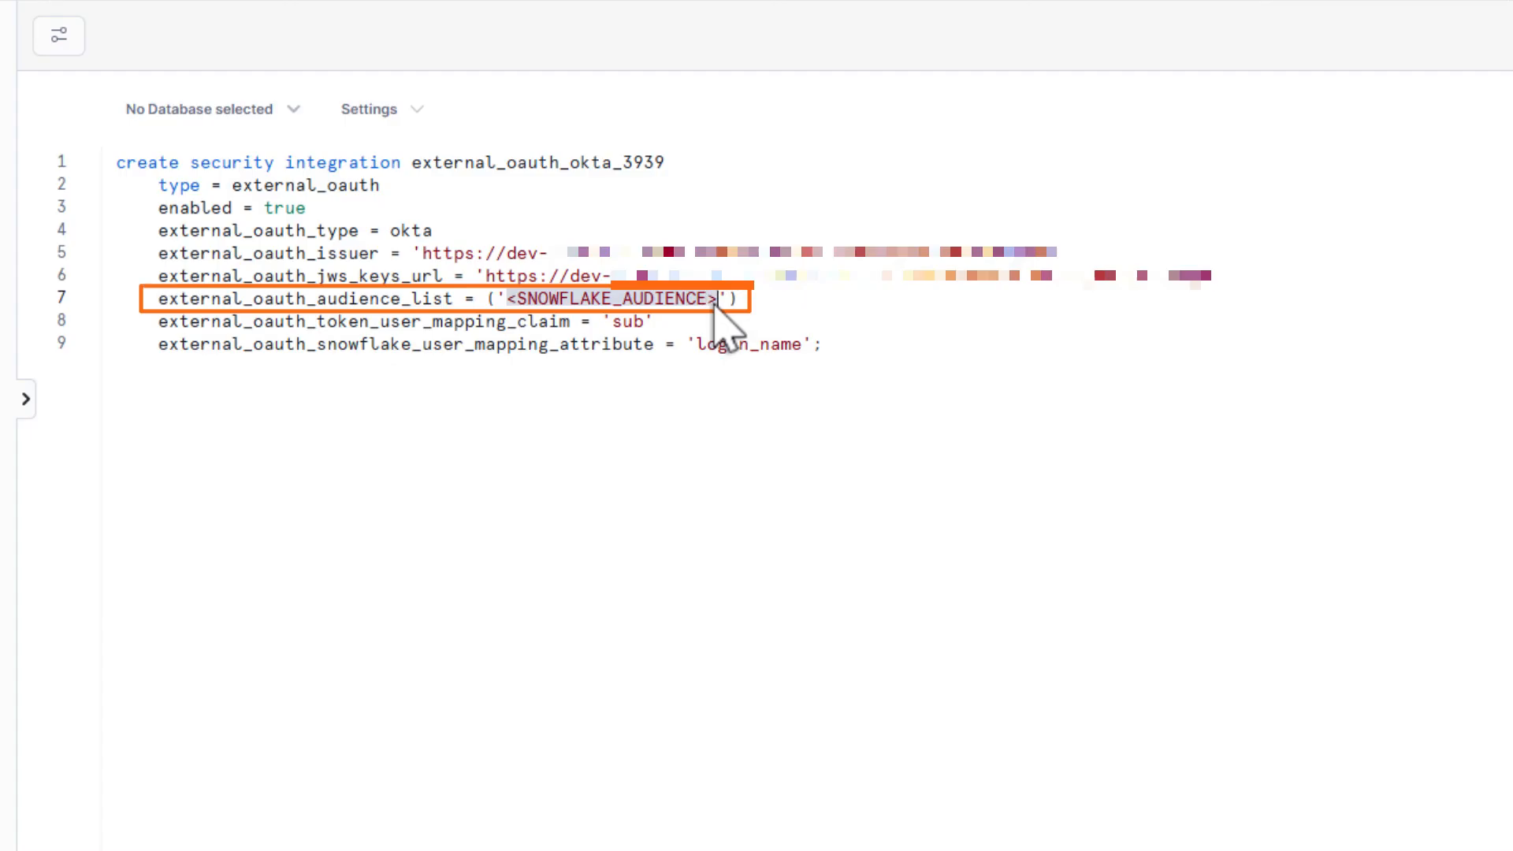
text(https://informatica.snowflakecomputing.com)
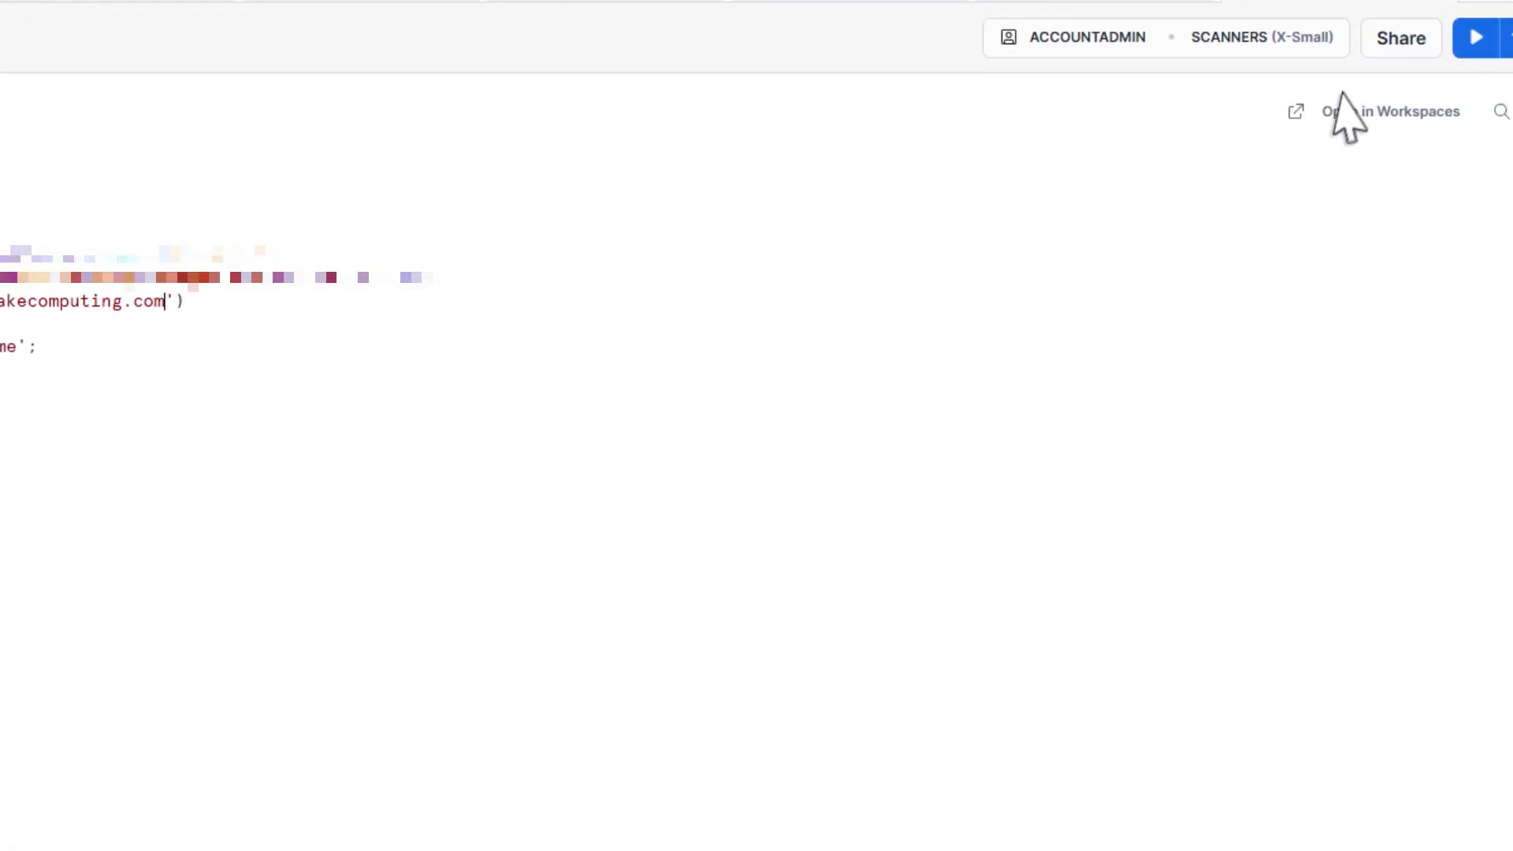
click(1455, 37)
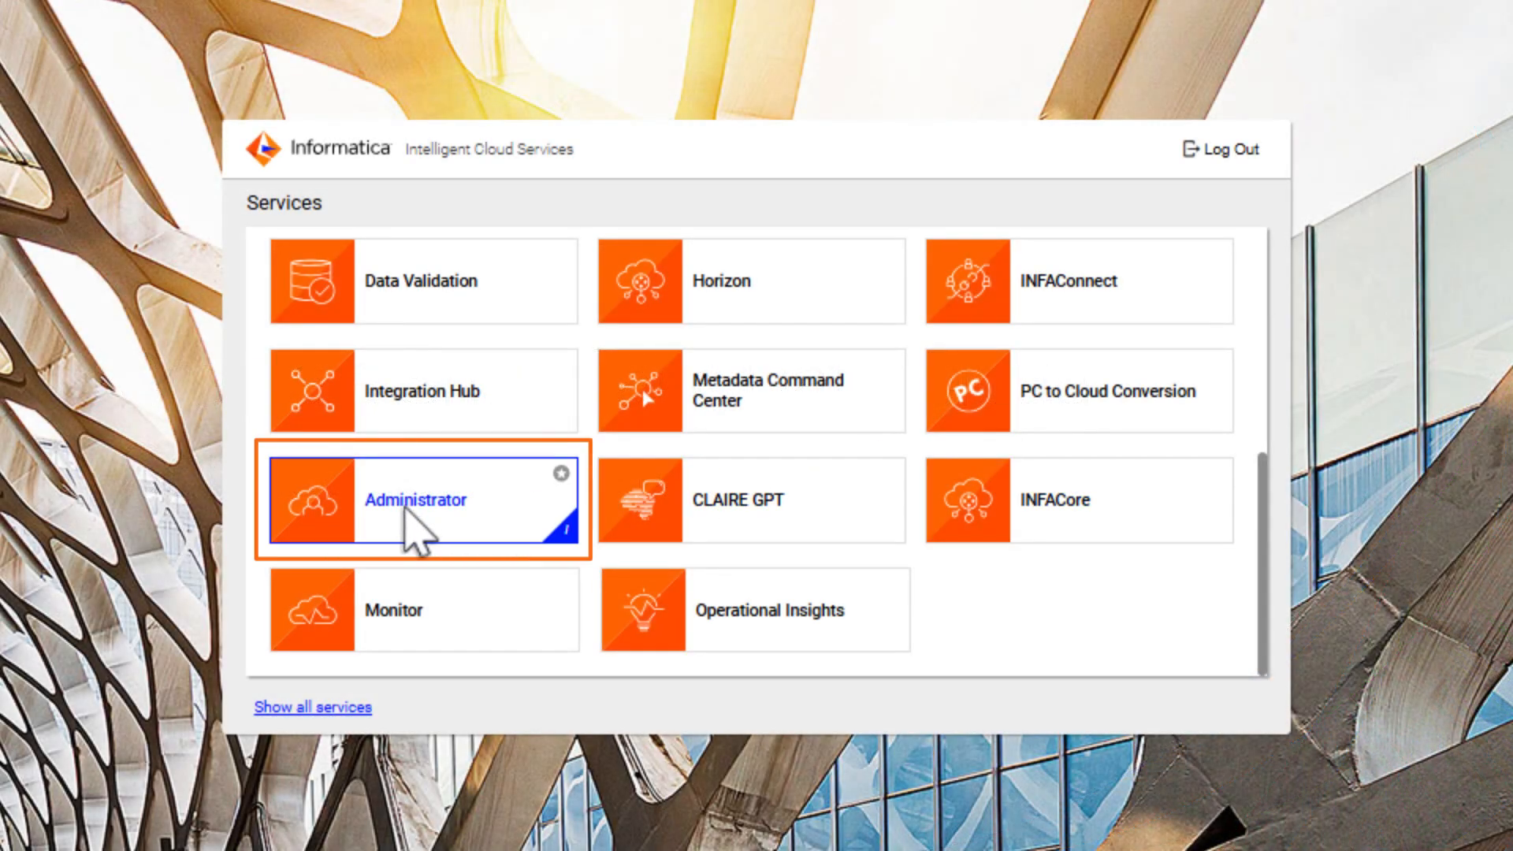
In Administrator's Connections, start a new connection and filter connector types by 'snowflake'
click(404, 507)
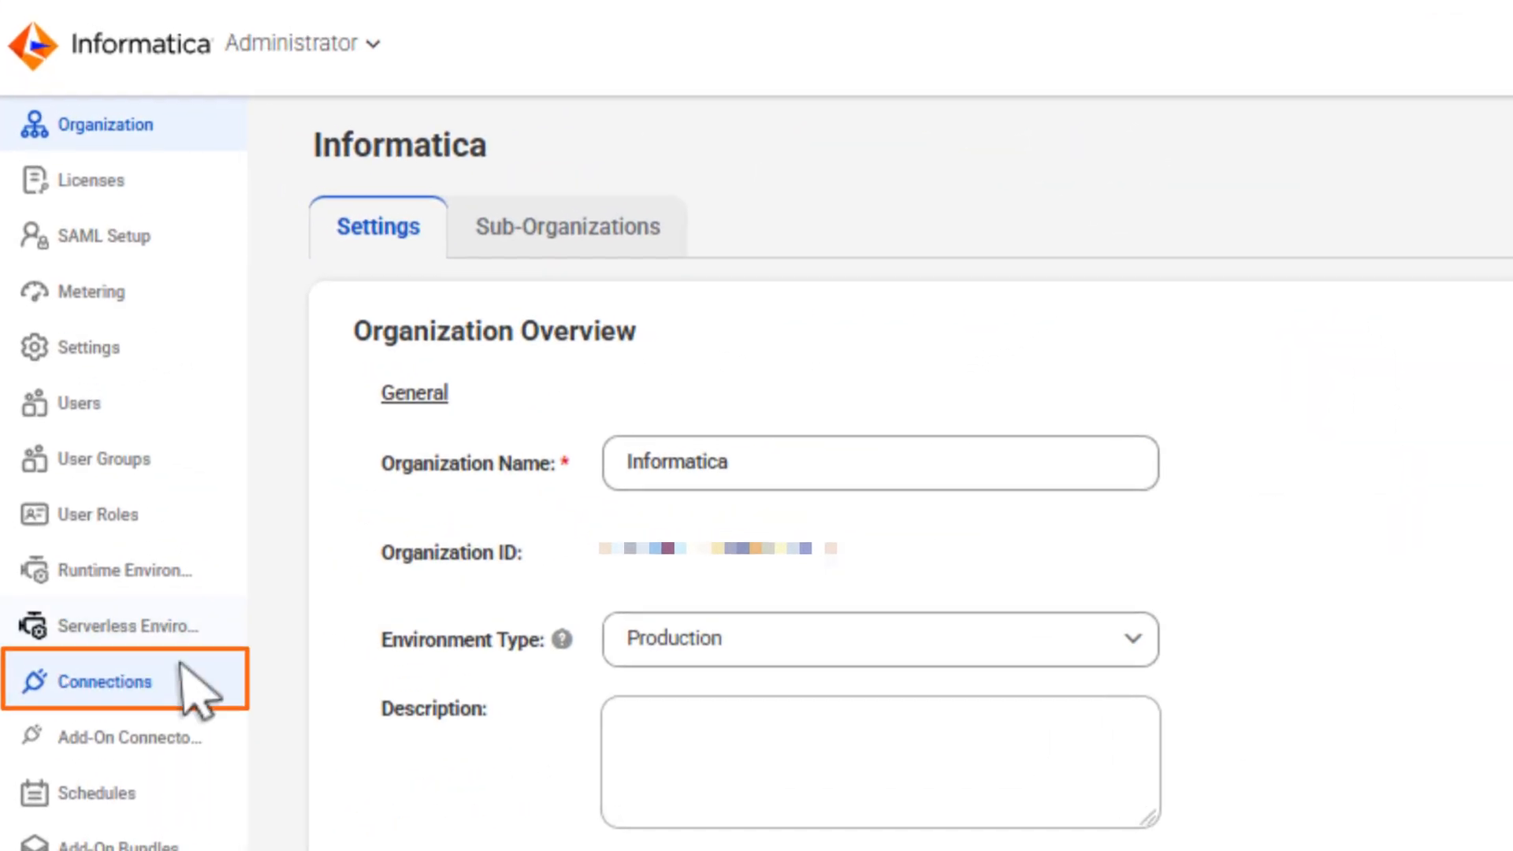
click(189, 733)
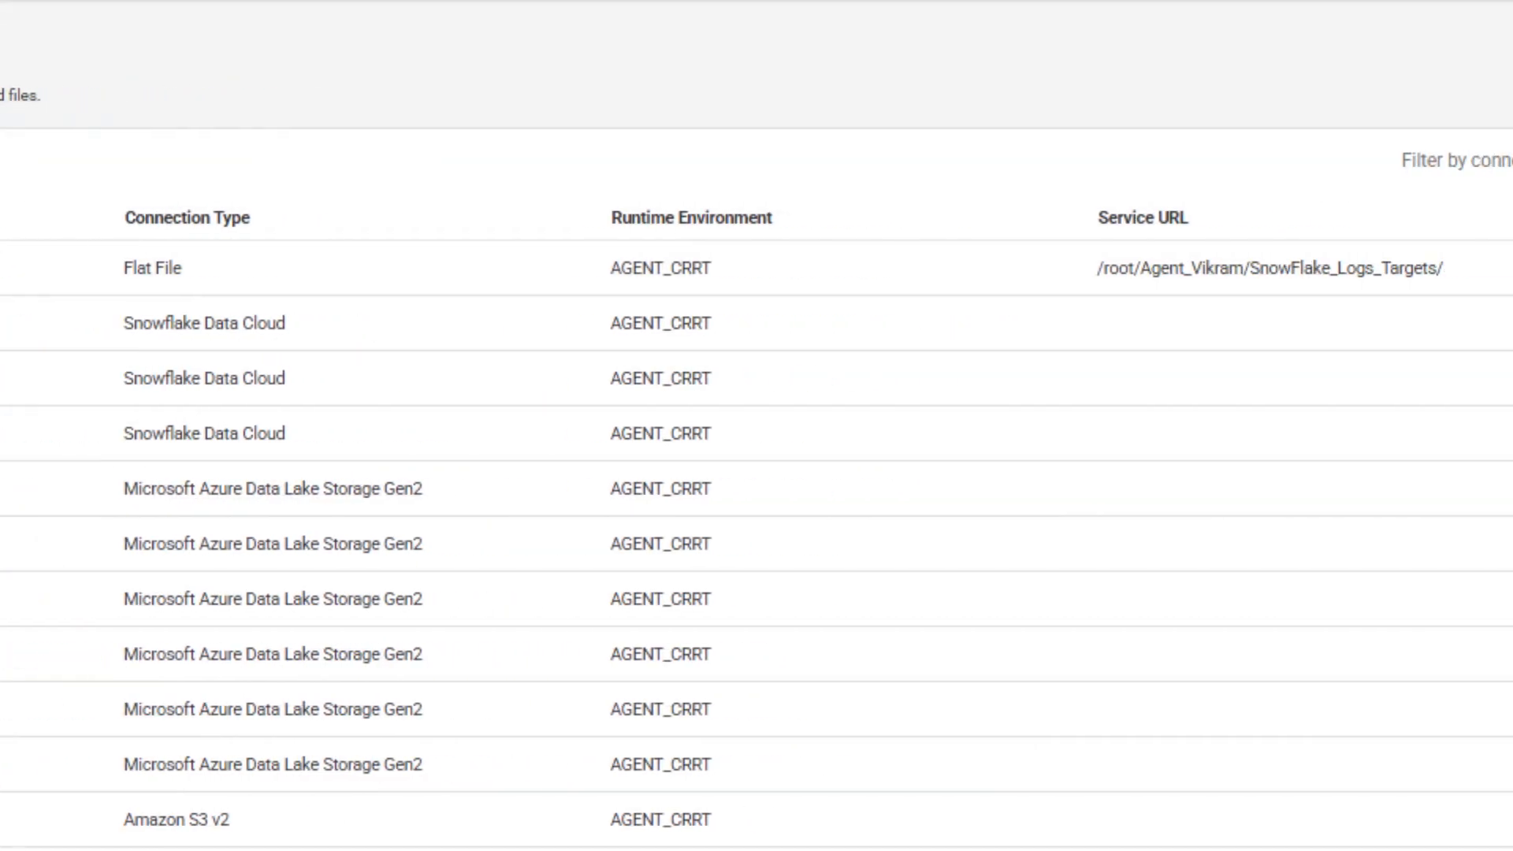
click(1501, 44)
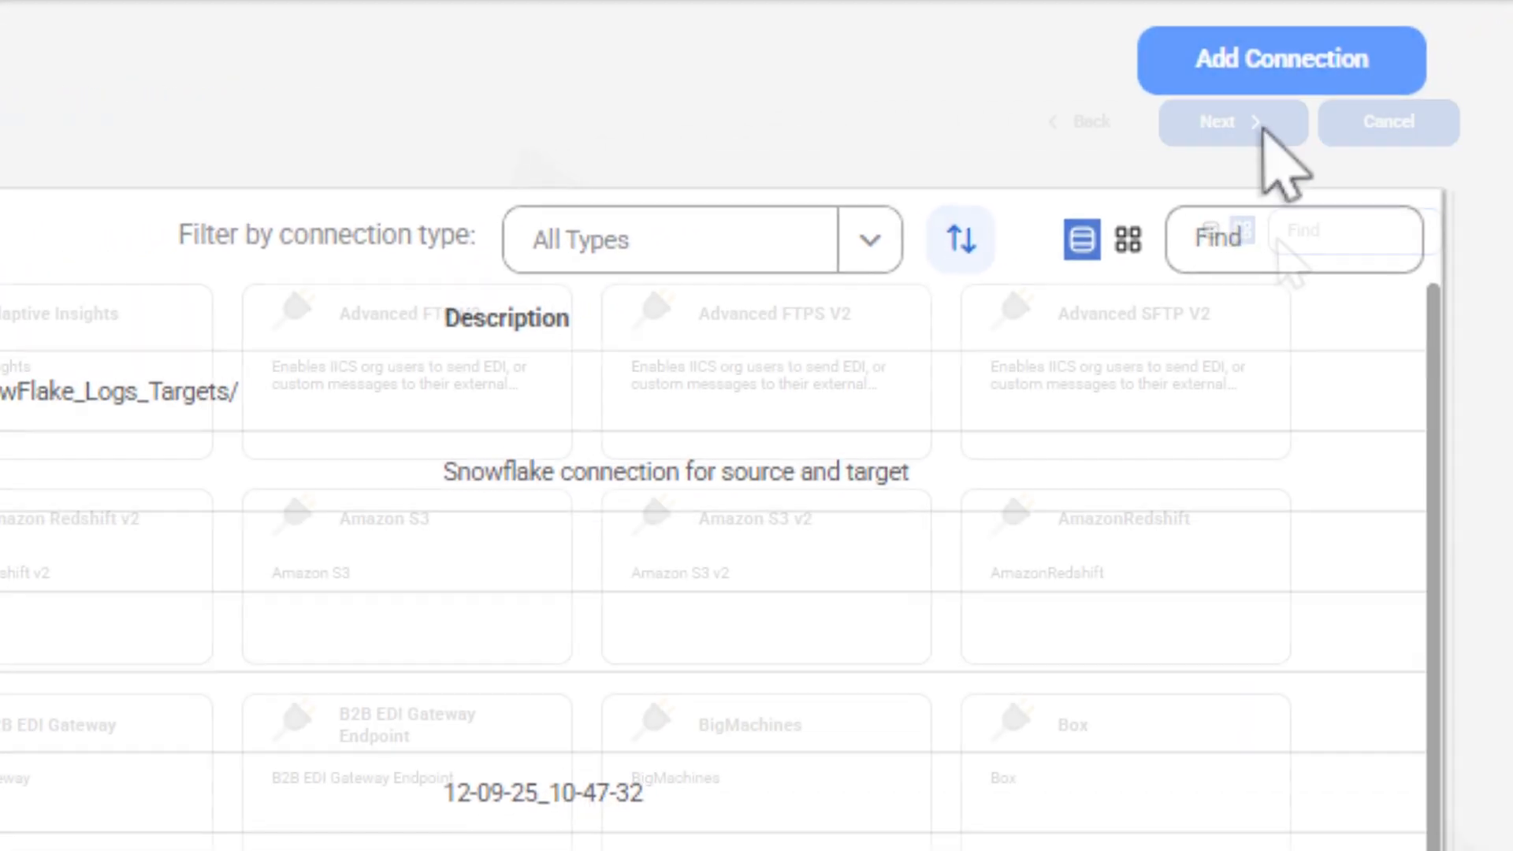
text(s)
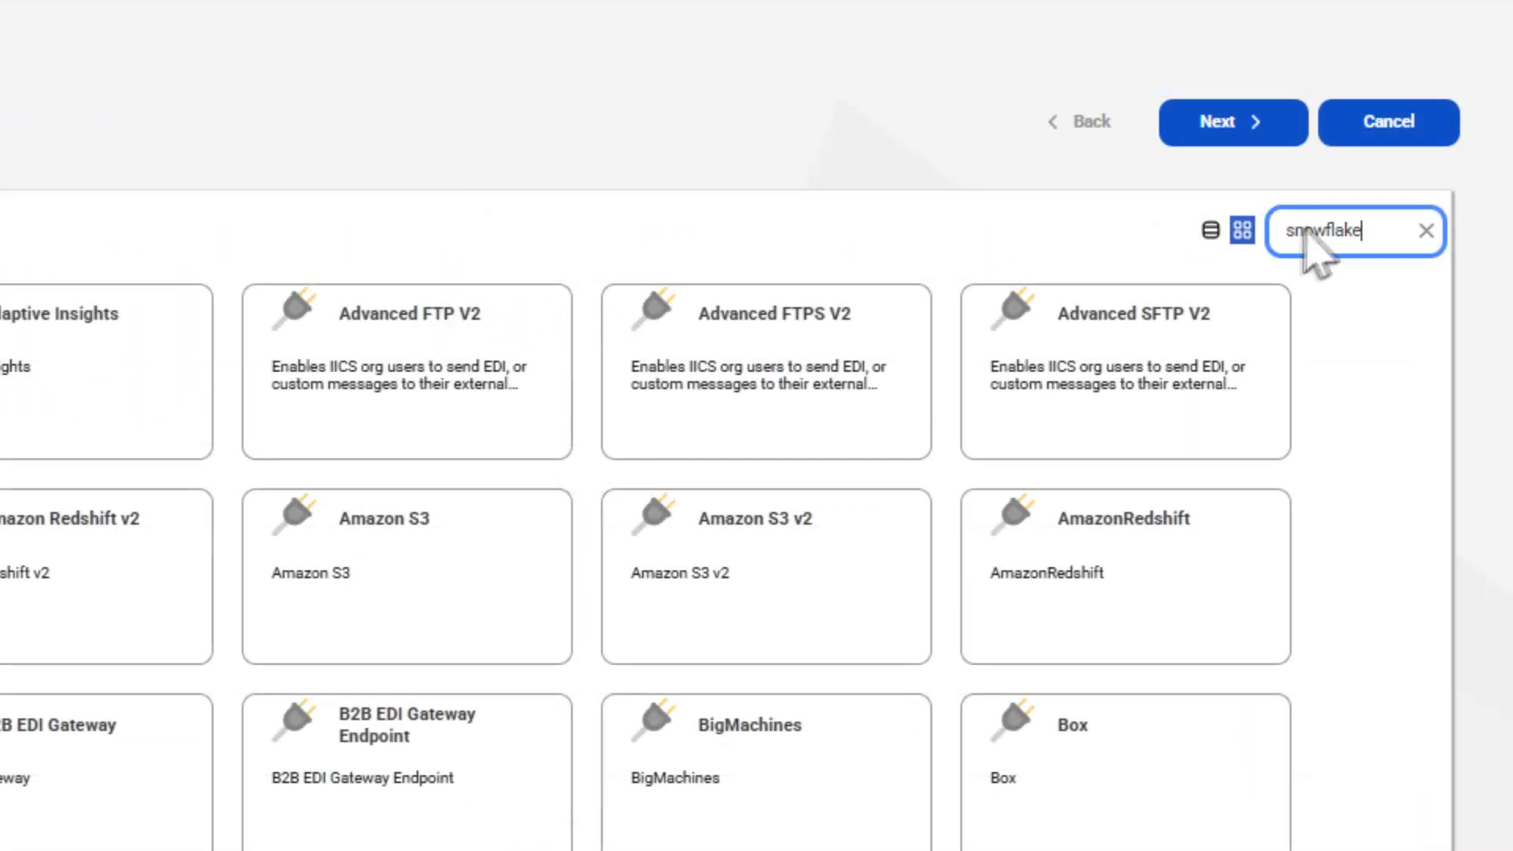
text(nowflake)
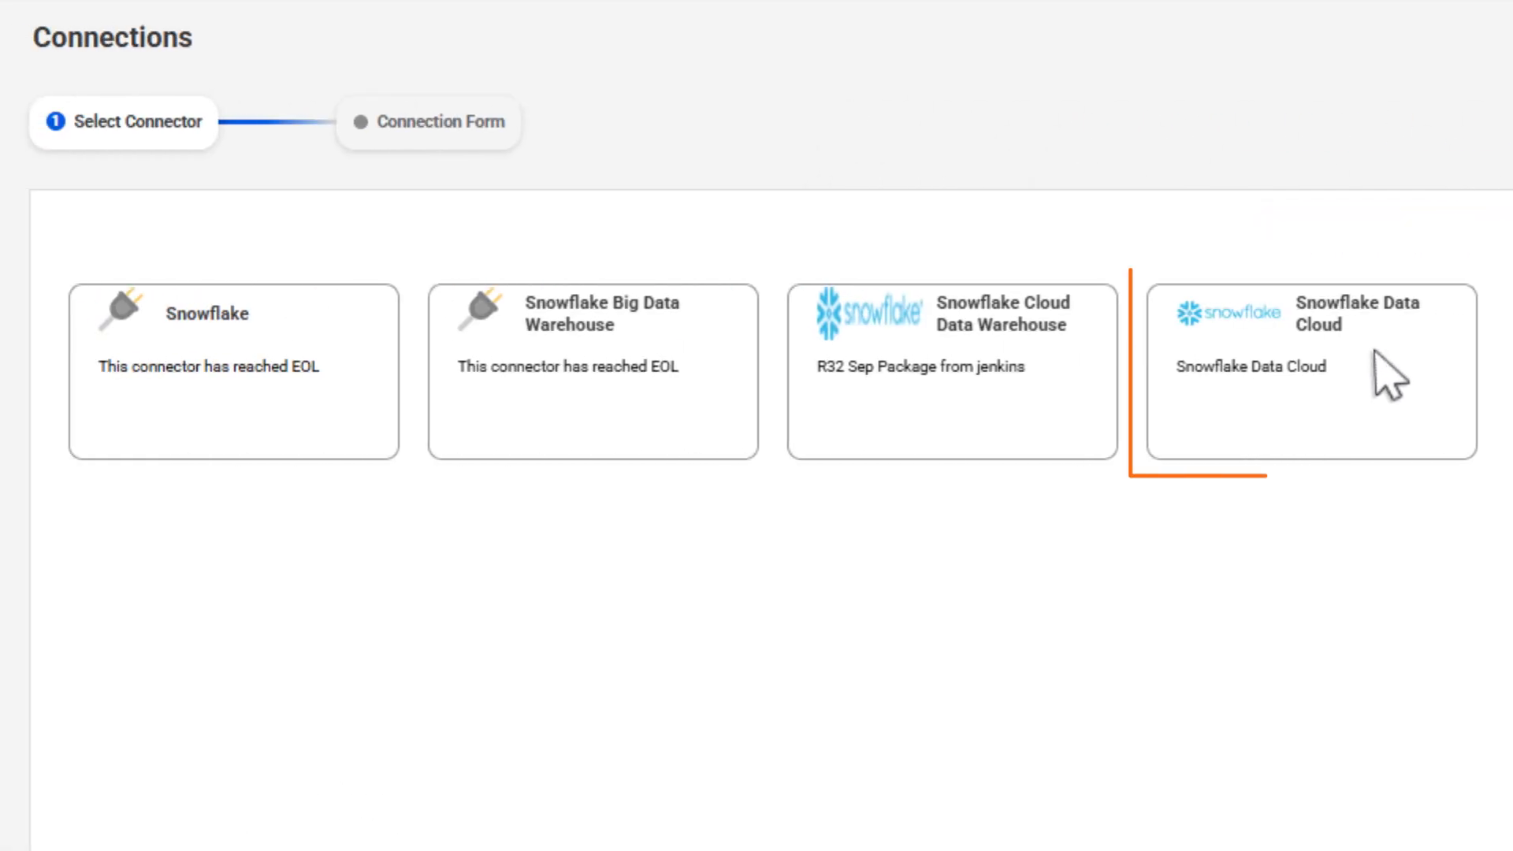
Start a Snowflake Data Cloud connection named Sflake_ClientCred_OKTA on AGENT_CRRT using Client Credentials
click(1389, 375)
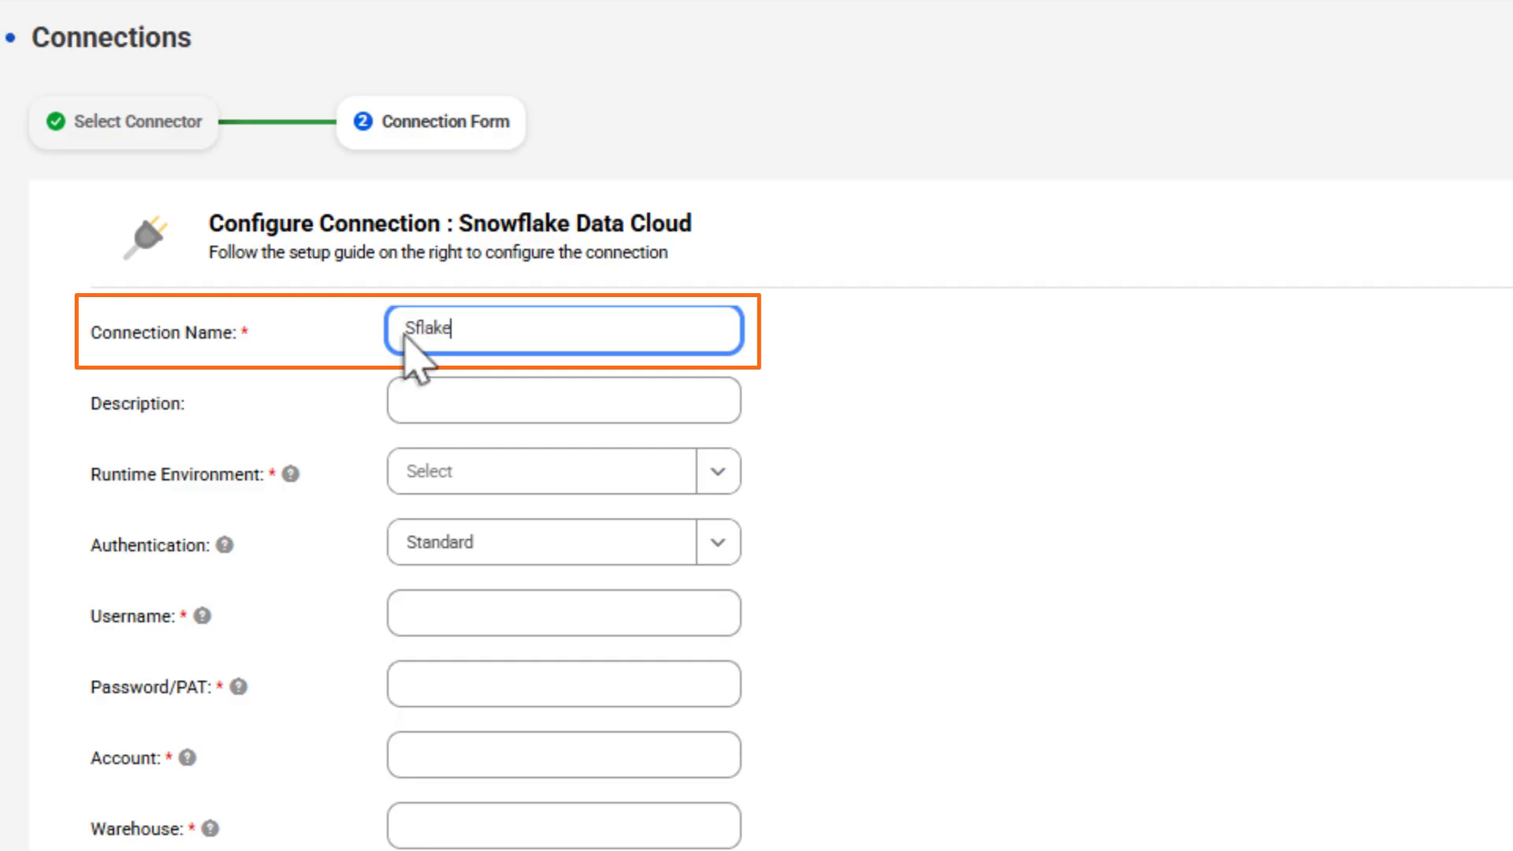
text(OKTA)
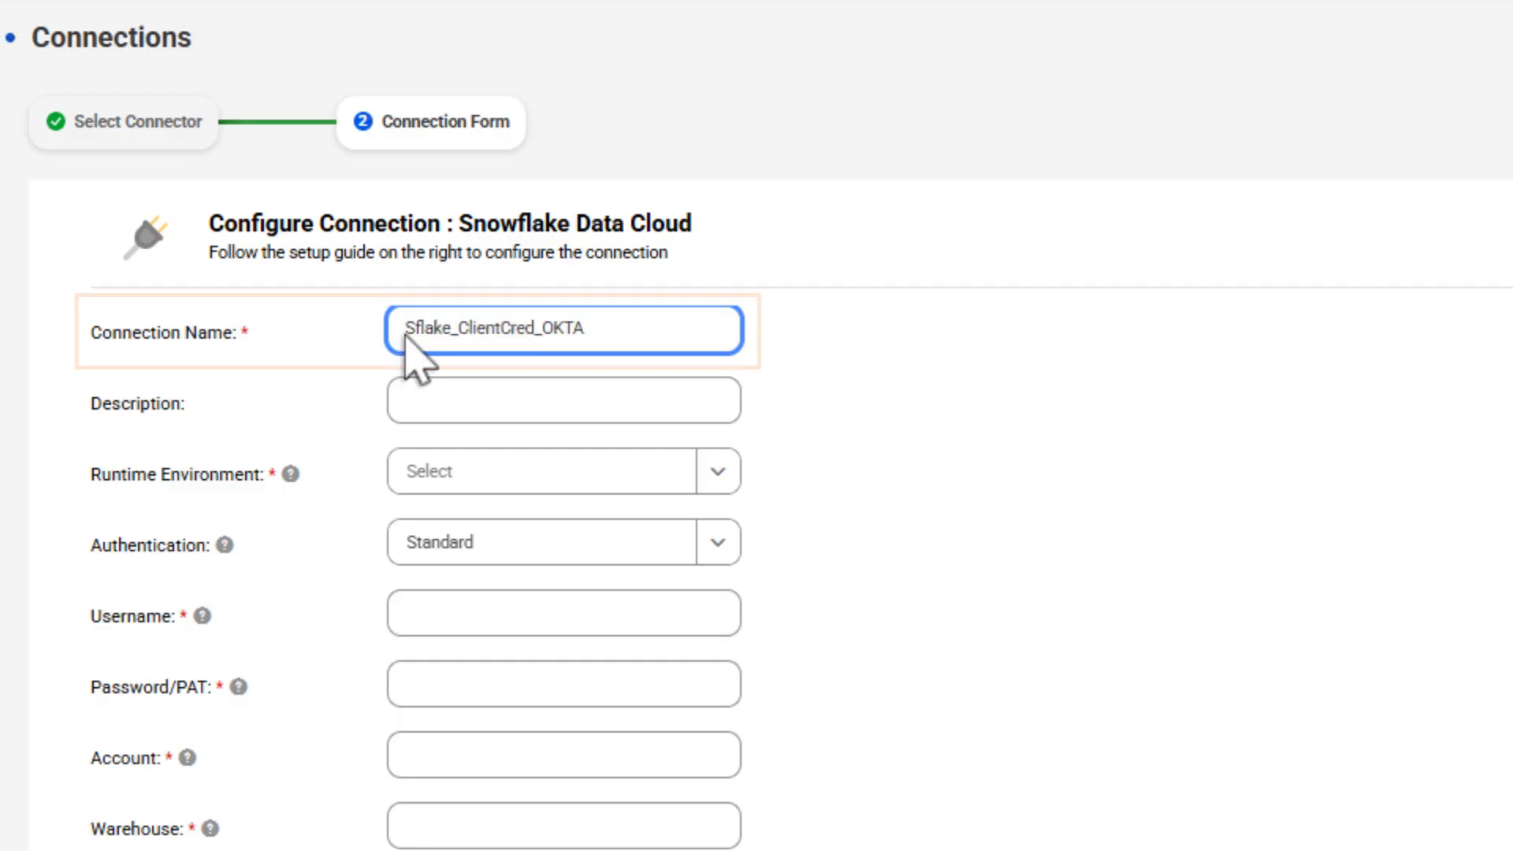
click(718, 472)
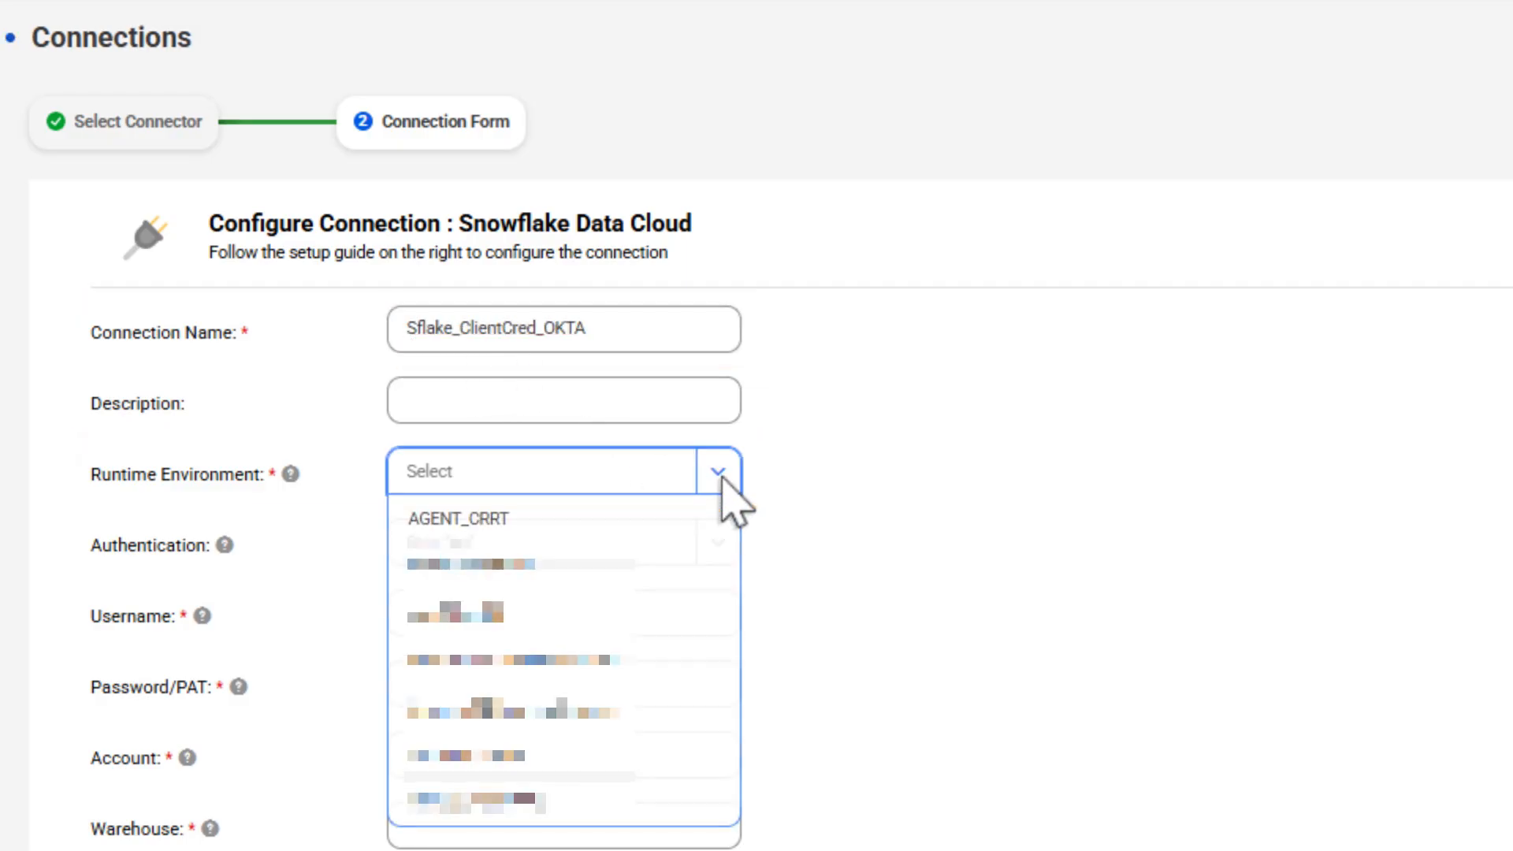
click(574, 518)
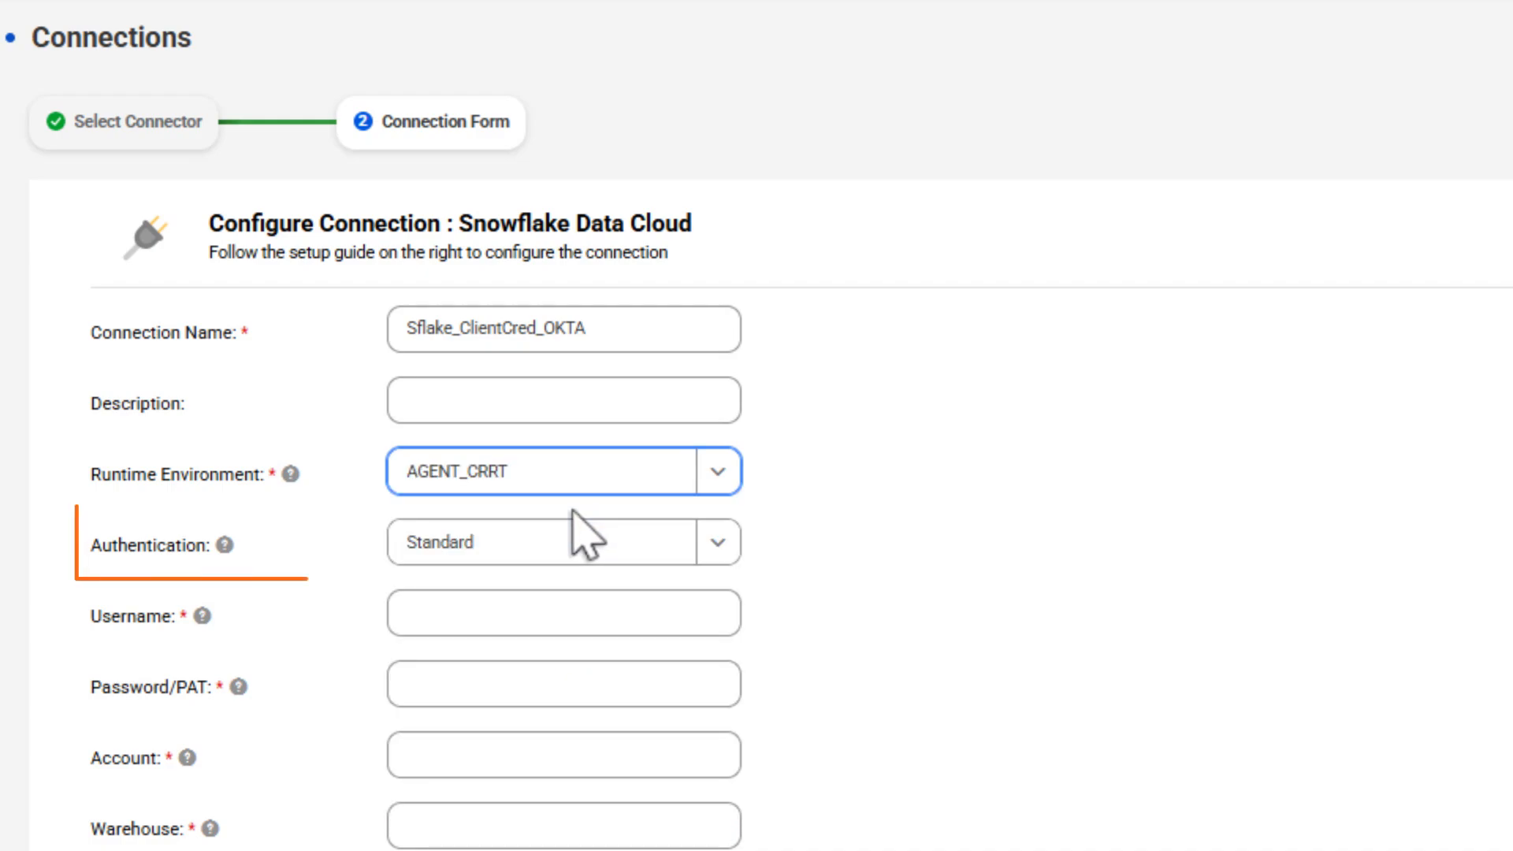
click(718, 544)
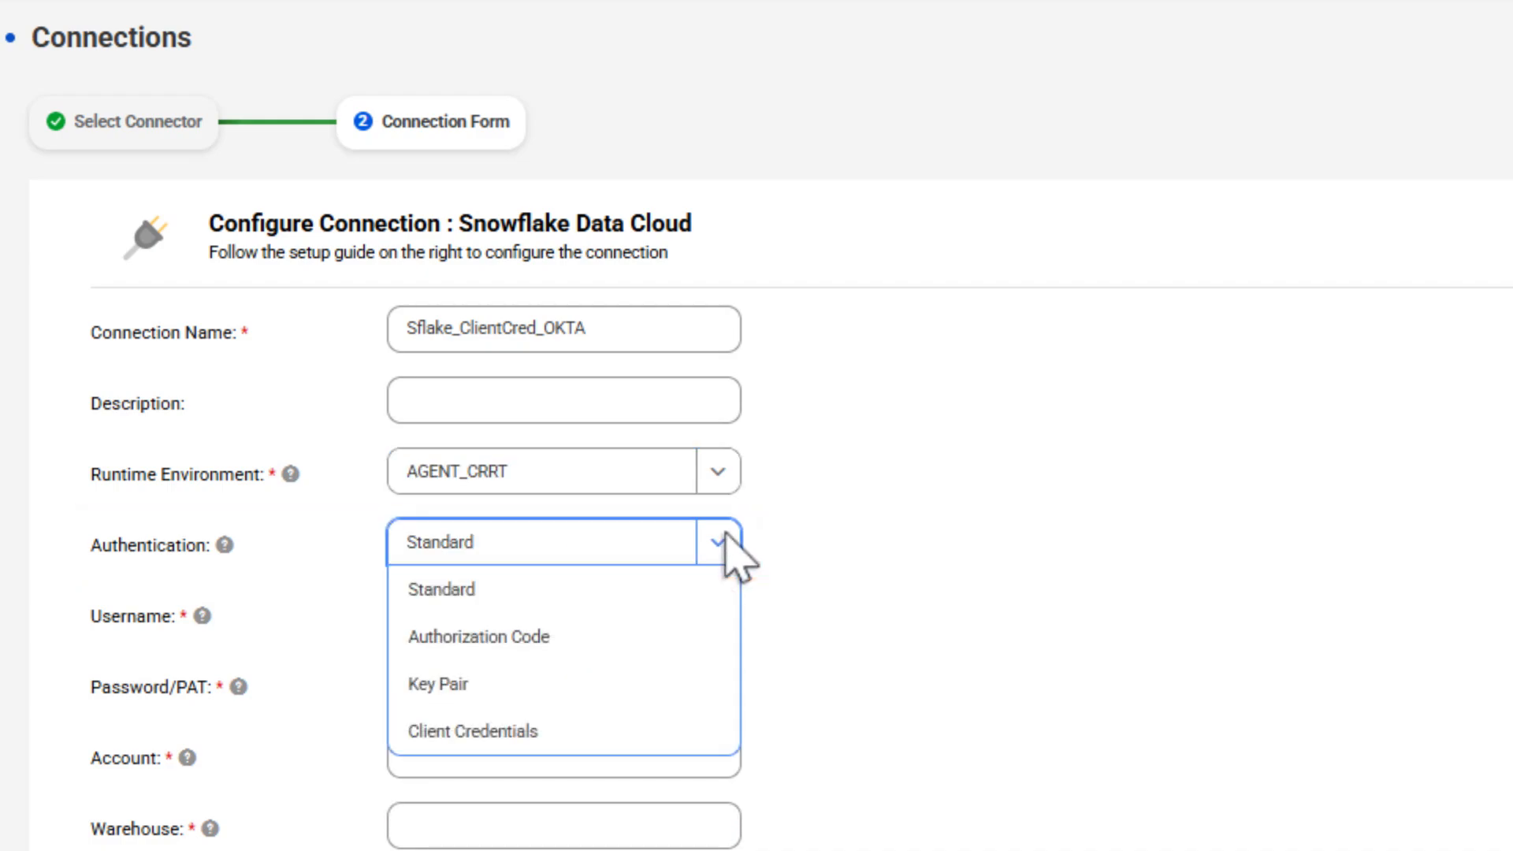
click(626, 731)
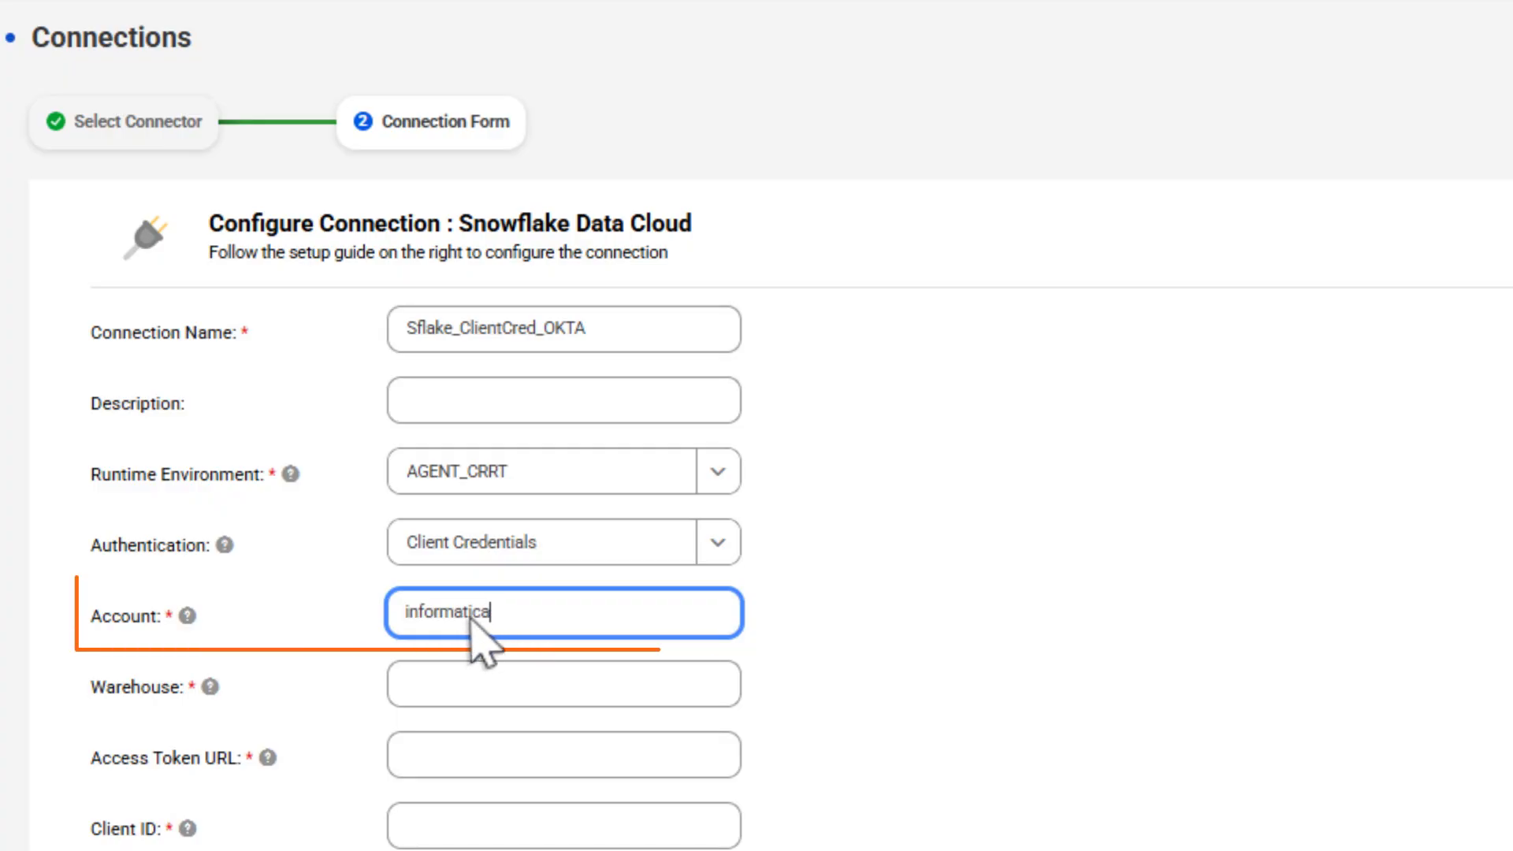
Enter warehouse SCANNERS, the Okta token URL, client secret and scope session:role:SCANNERS, then generate a token
click(496, 688)
text(SCANNERS)
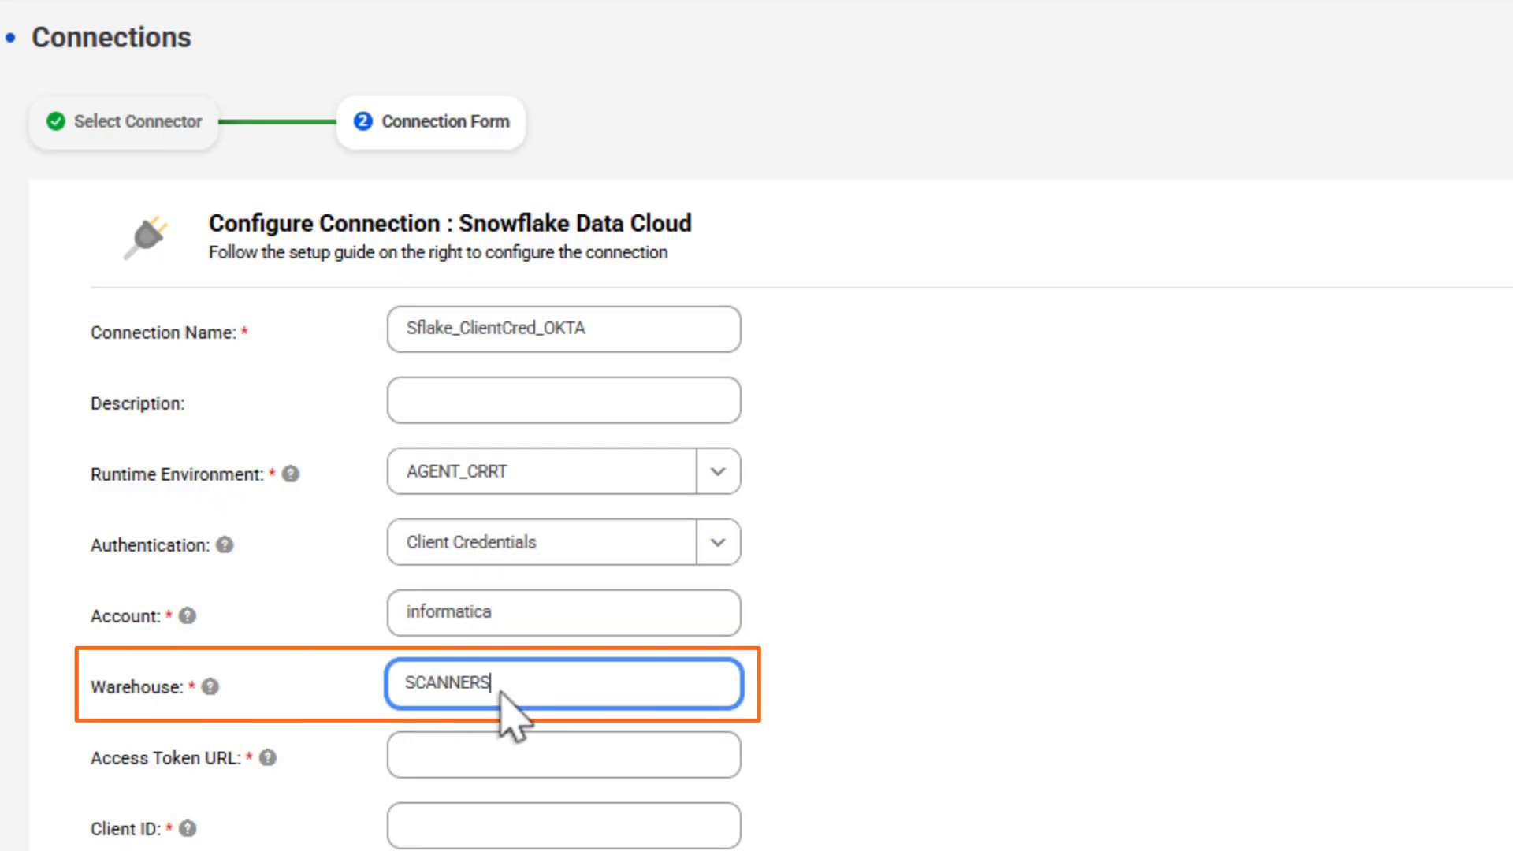
click(484, 753)
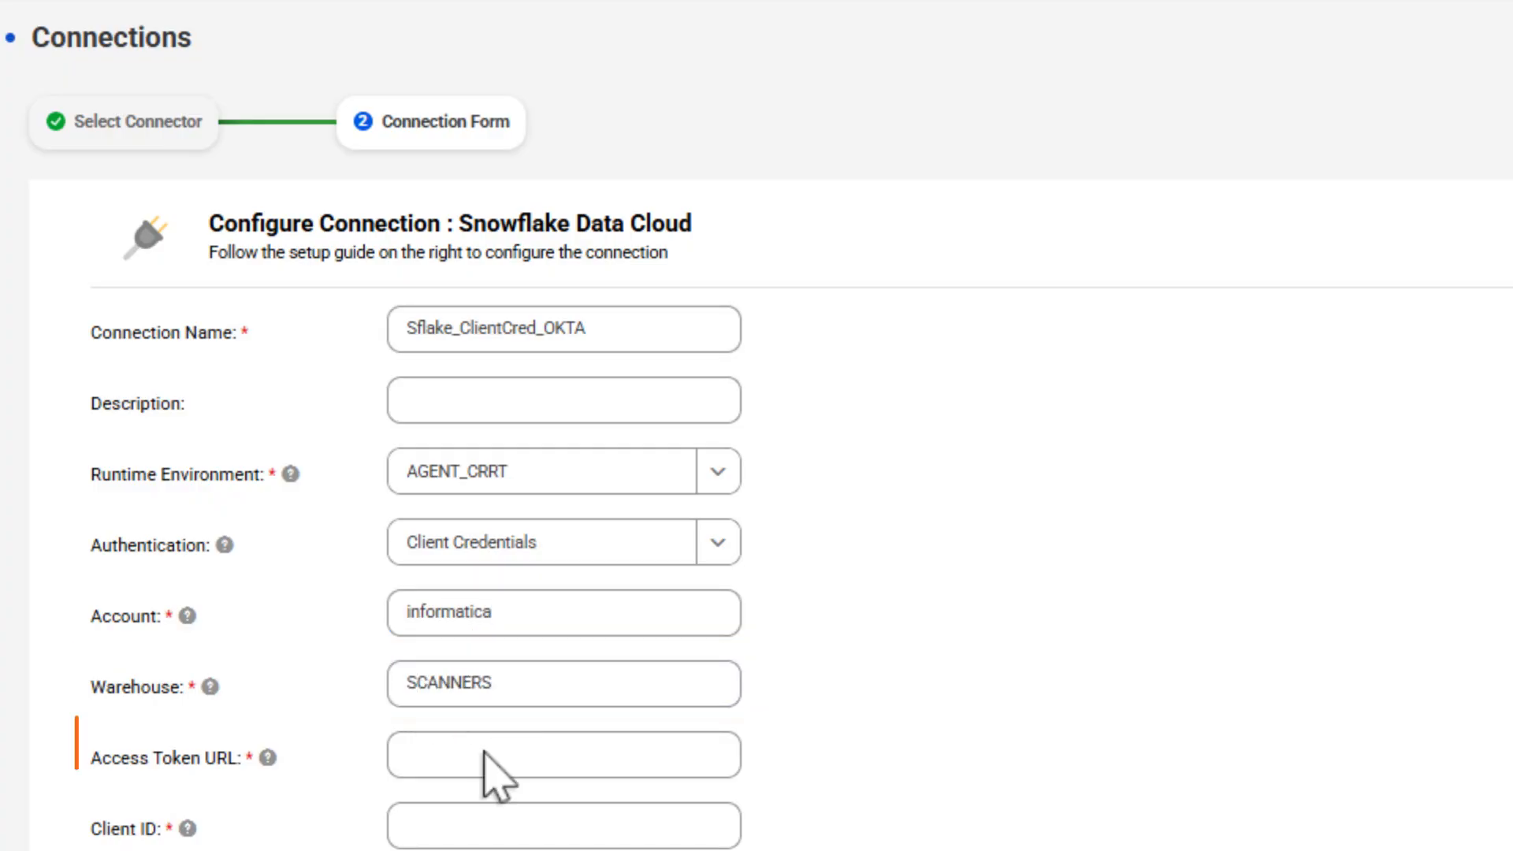
key(ctrl+v)
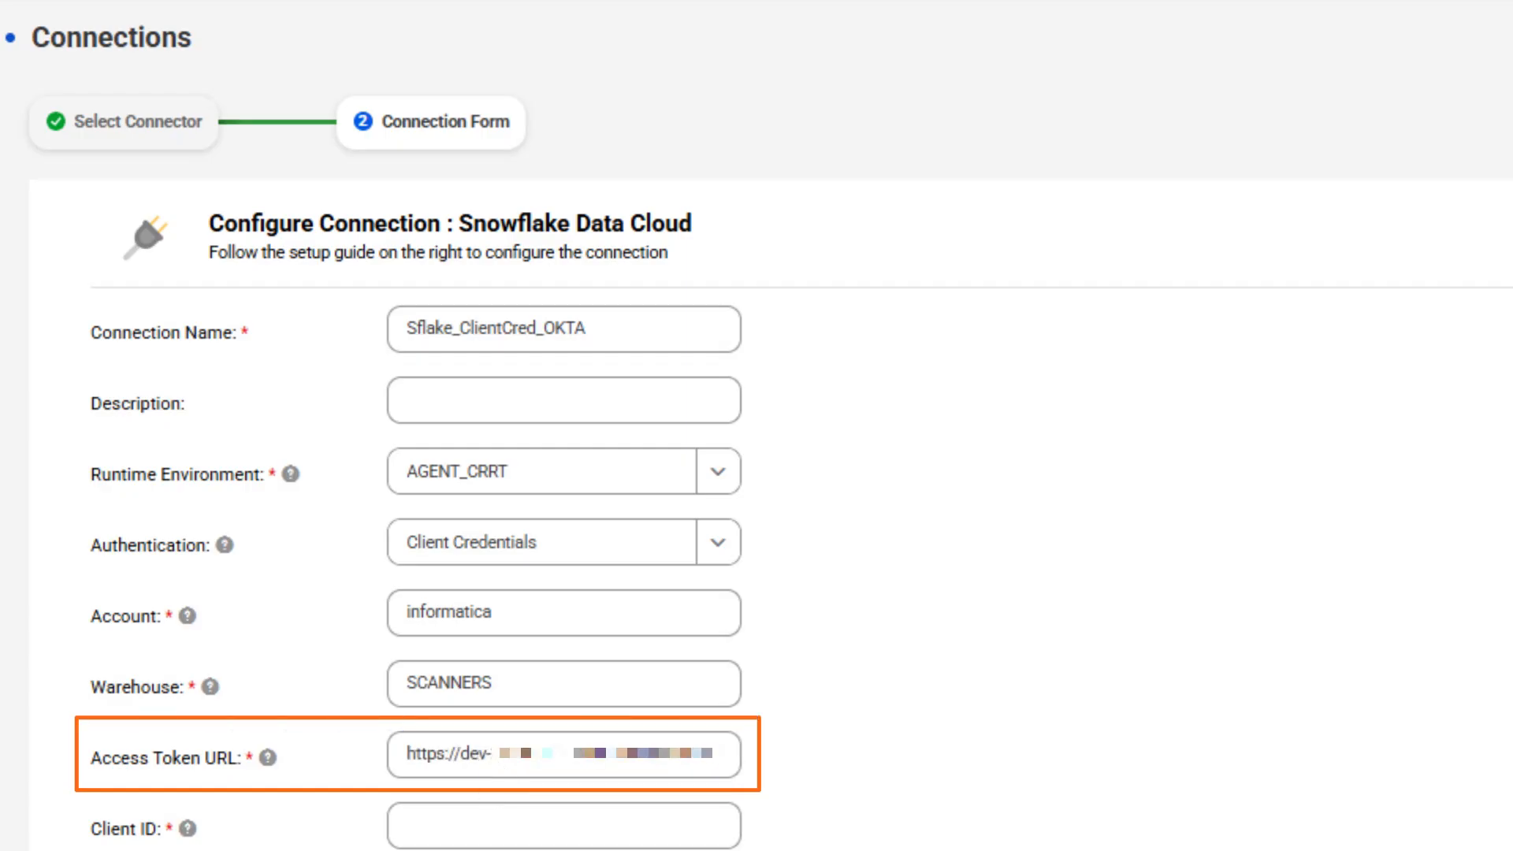
scroll(315, 617, down, 3)
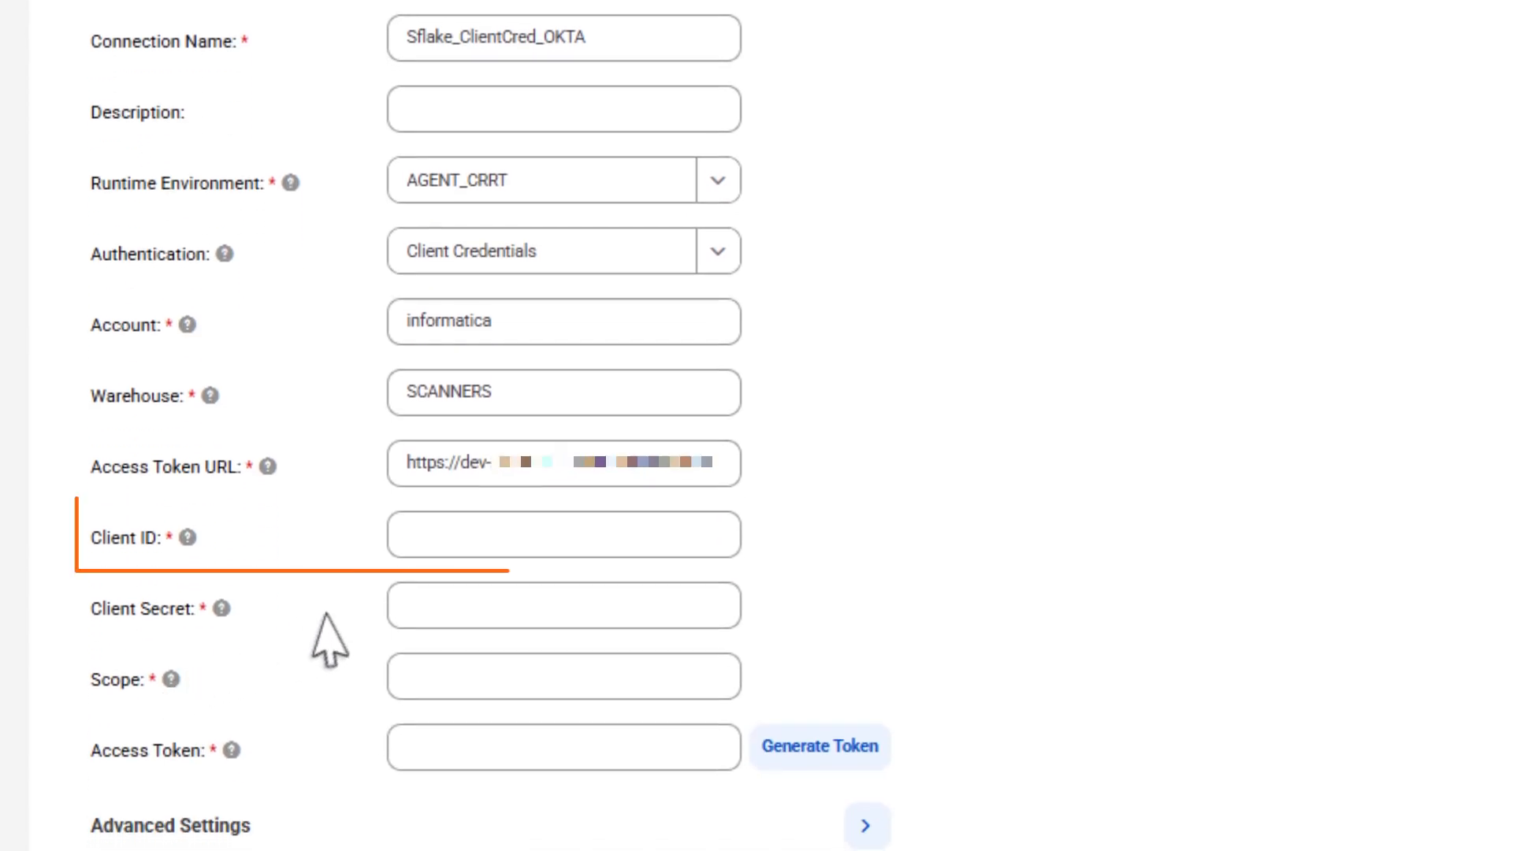
click(566, 612)
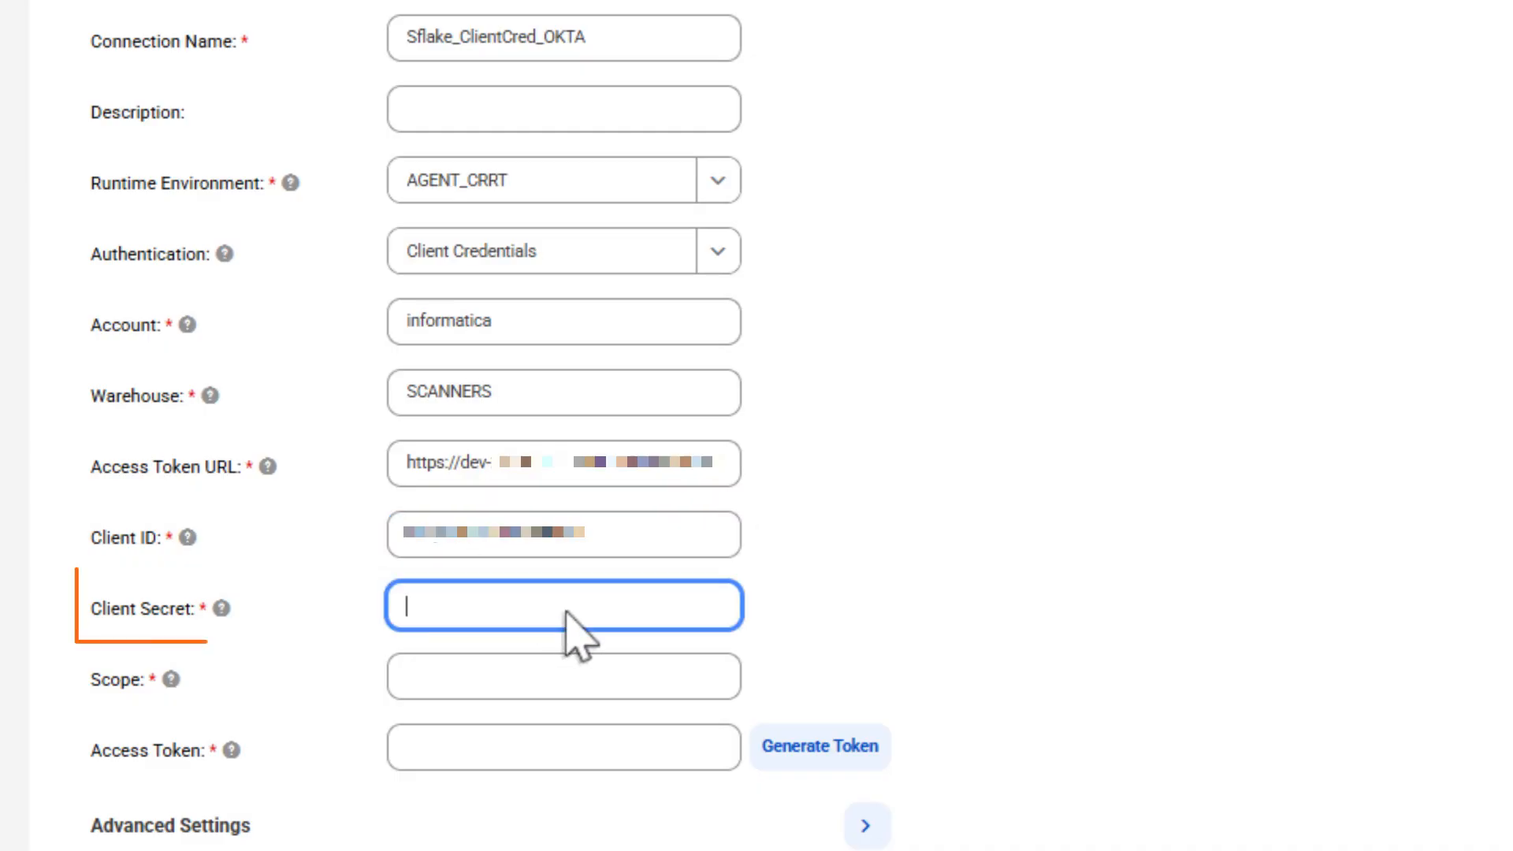
click(601, 683)
key(ctrl+v)
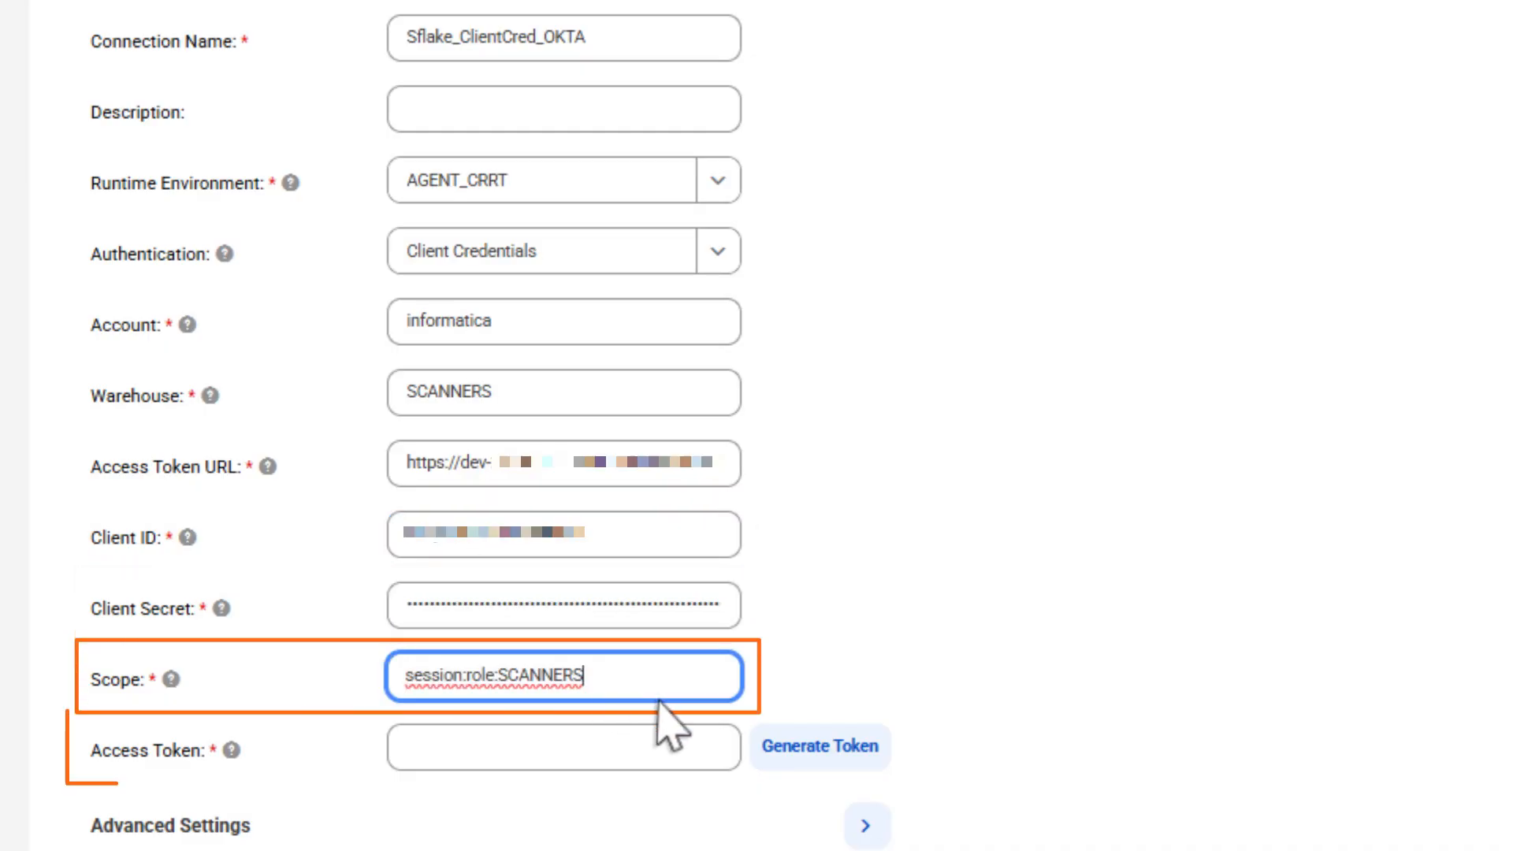
click(822, 763)
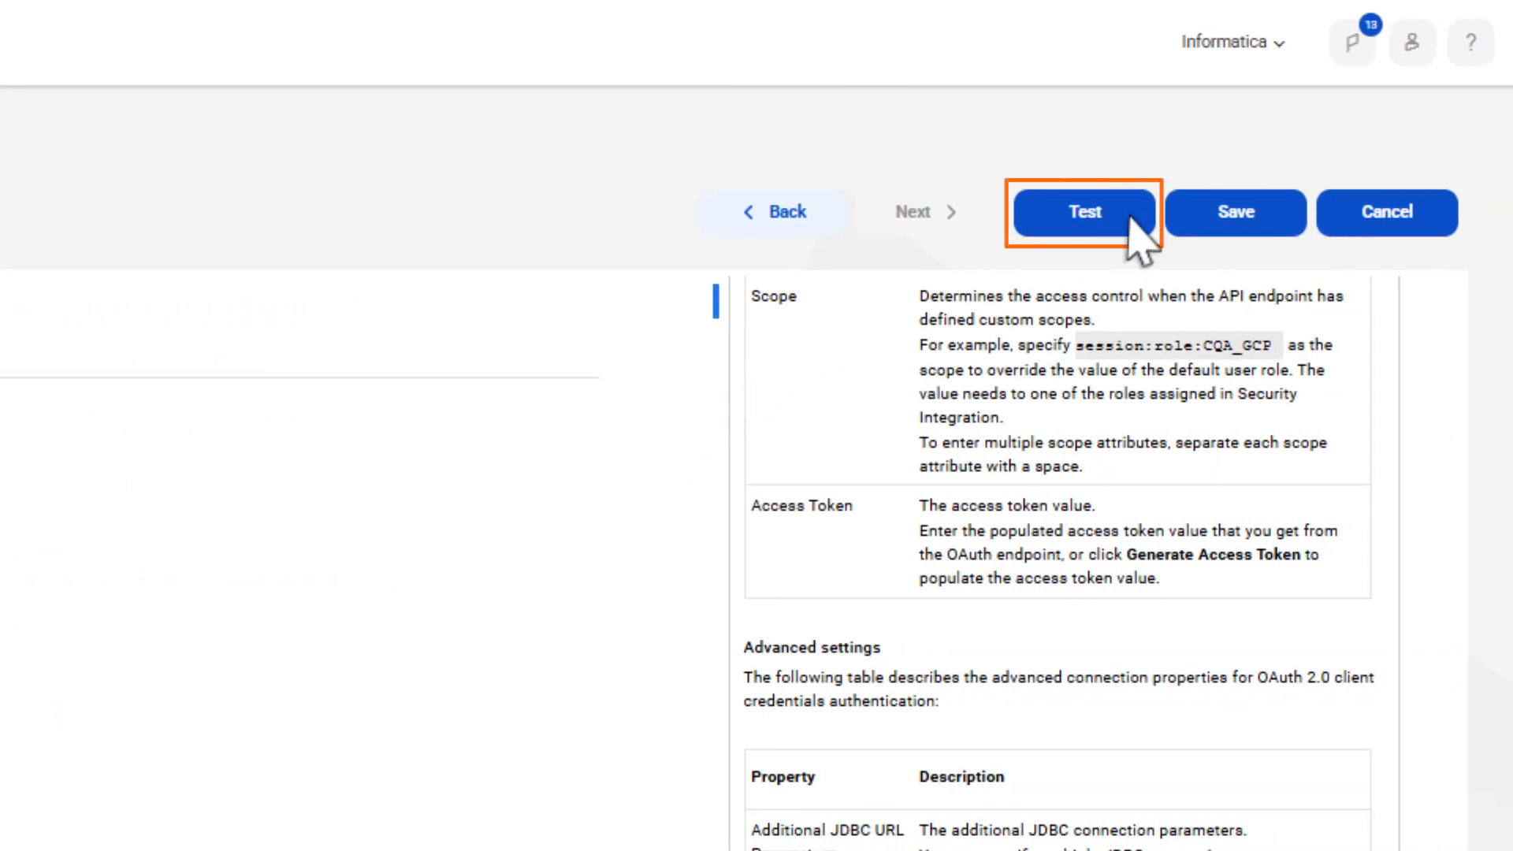
Test and save Sflake_ClientCred_OKTA, then view its details from the Connections list
click(1130, 217)
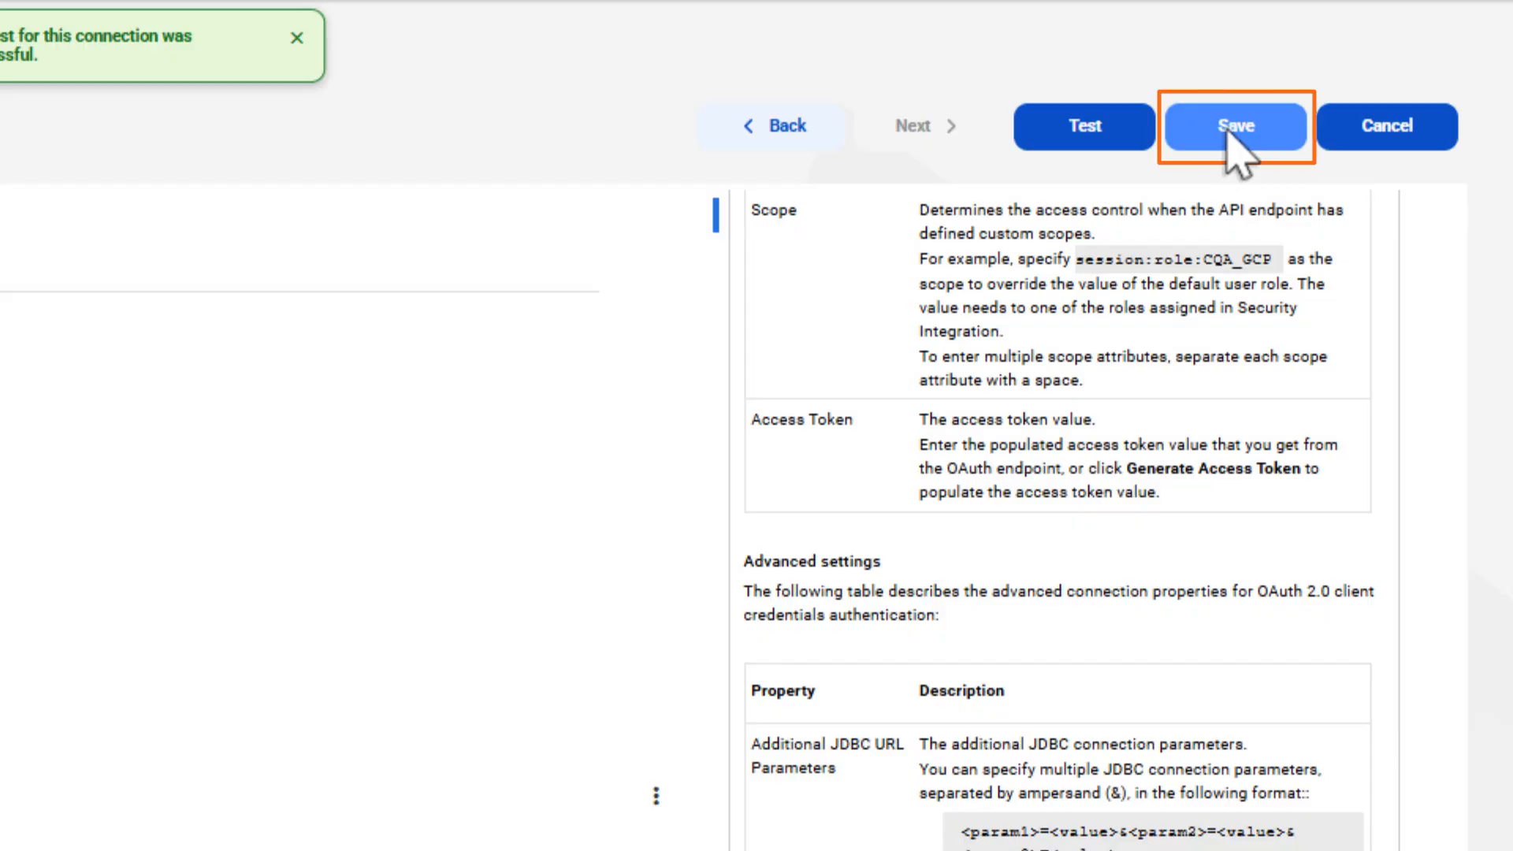
click(1228, 132)
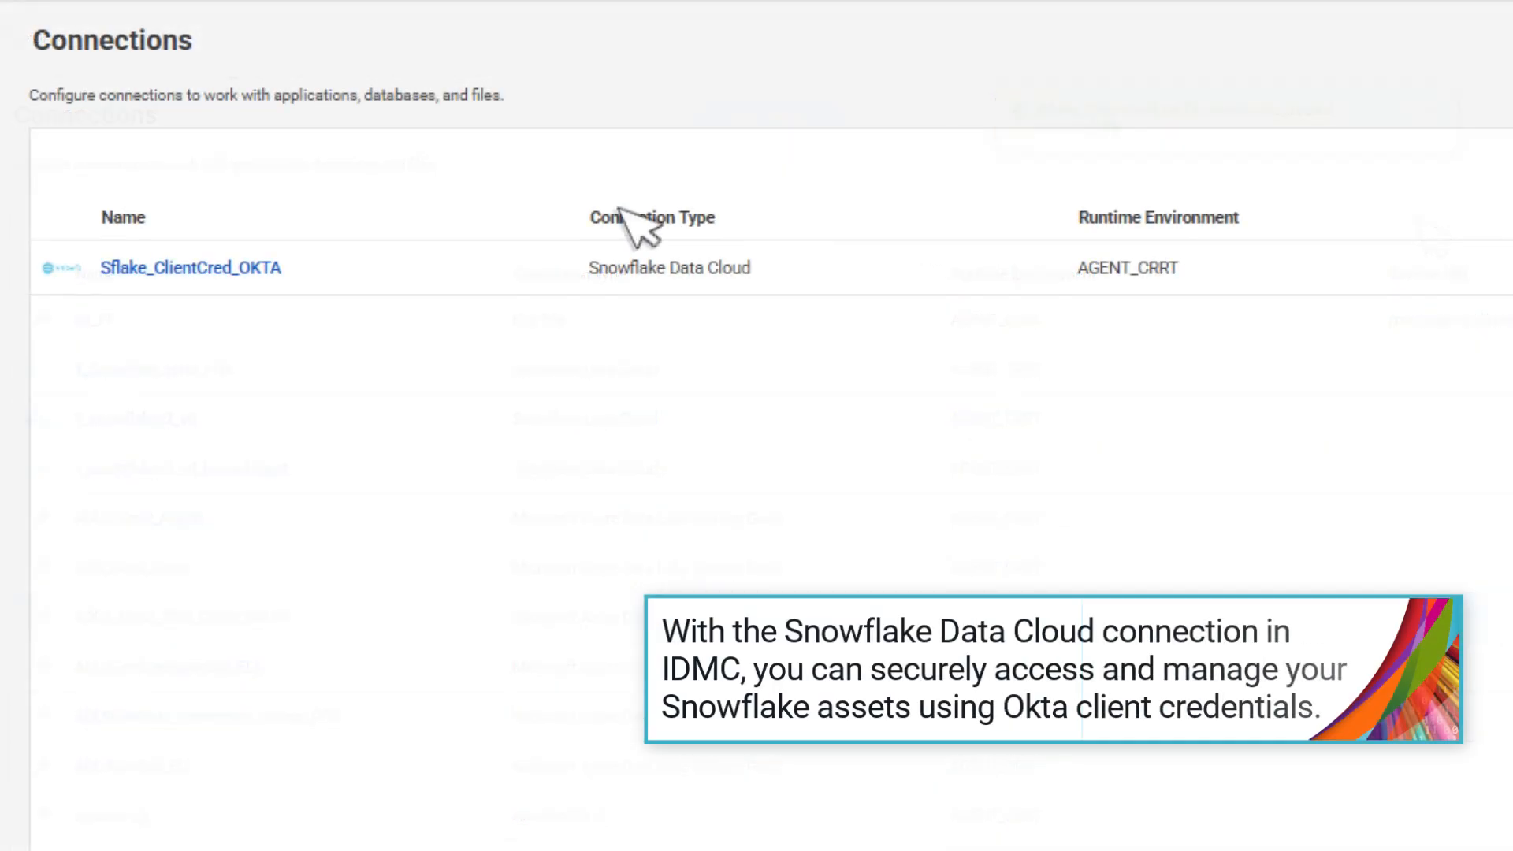
click(234, 270)
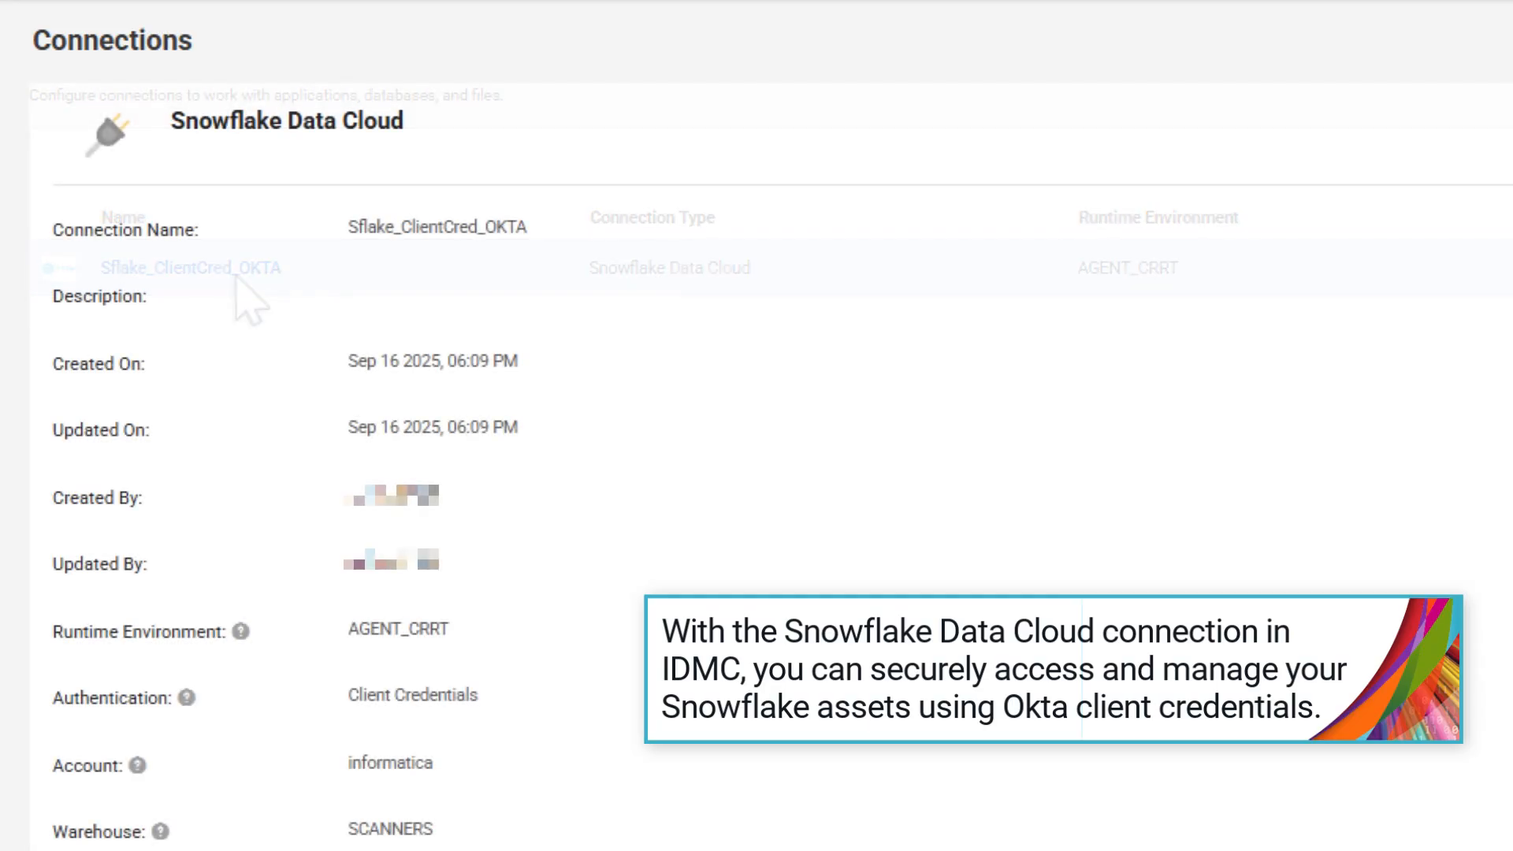